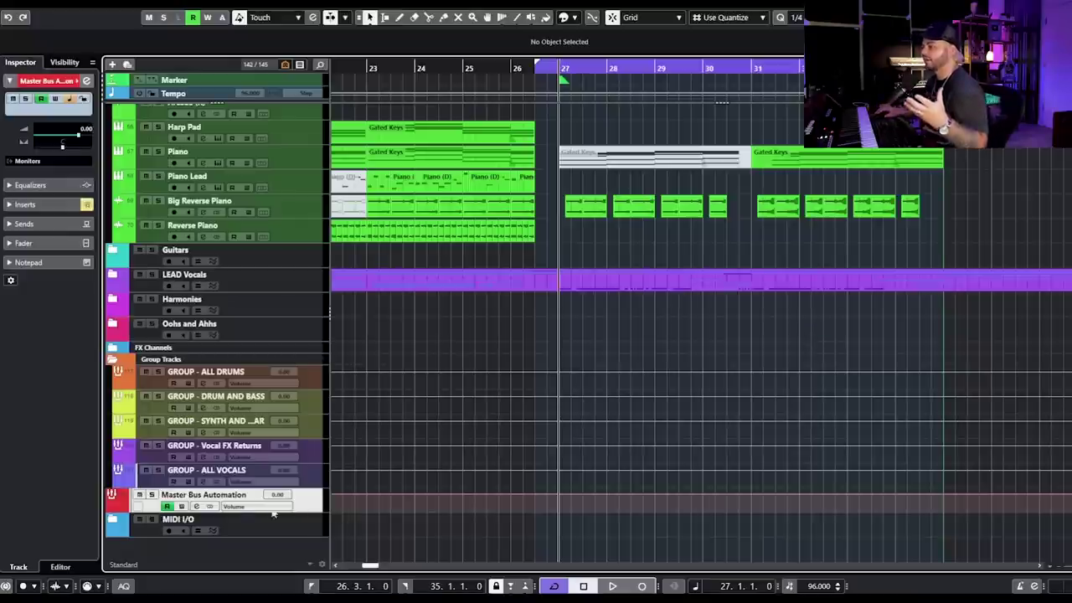
Open the Master Bus Automation channel settings, view the insert chain, and close the window.
{"action": "left_click", "coordinate": [196, 507]}
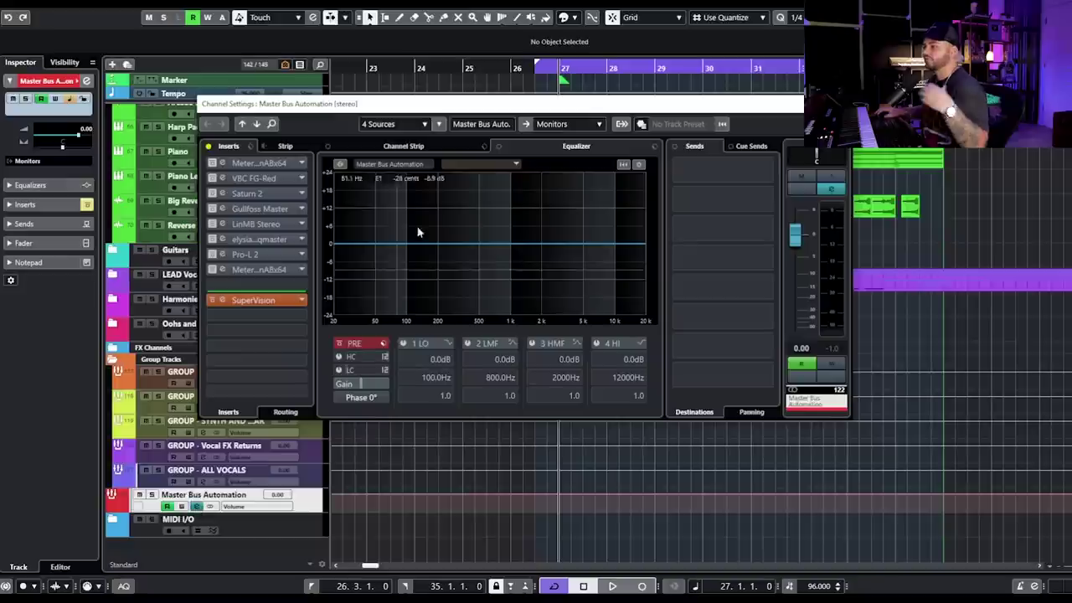
{"action": "left_click_drag", "start_coordinate": [507, 105], "coordinate": [695, 128]}
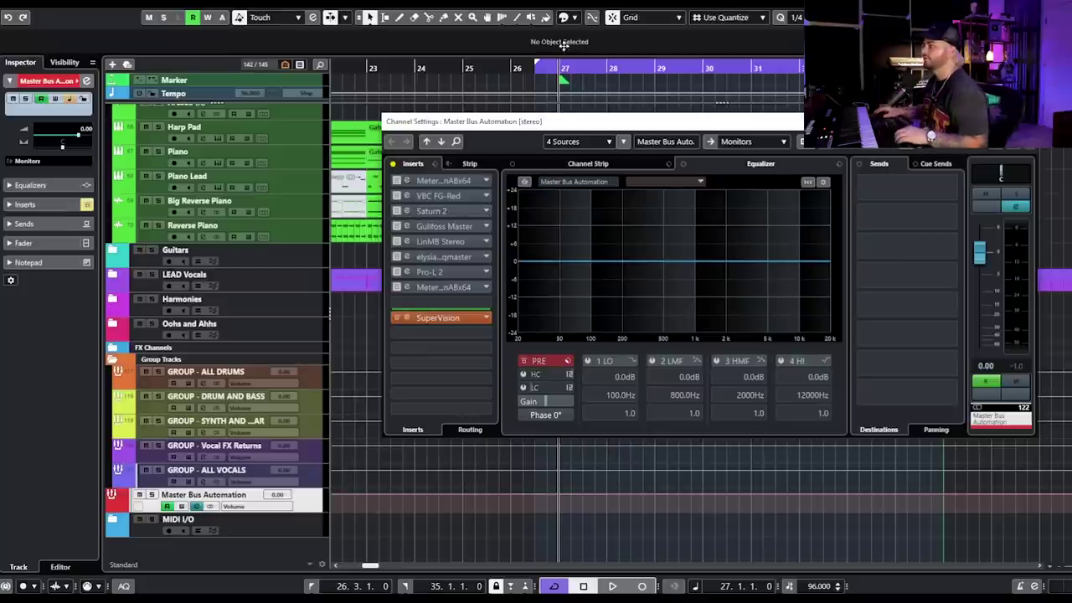
{"action": "key", "text": "e"}
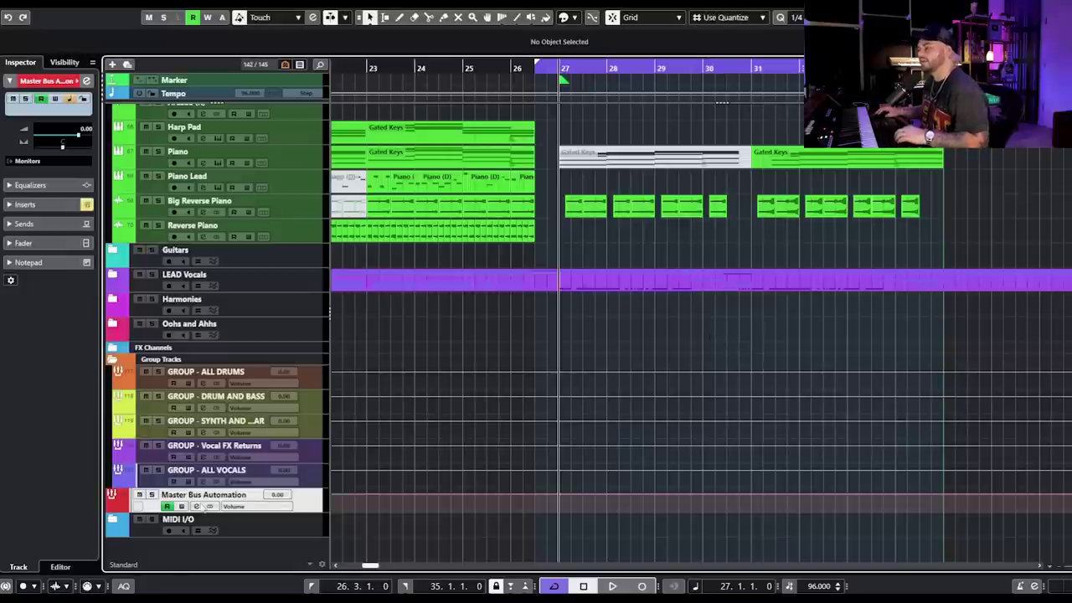
Inspect the Perception A|B plug-in in the Master Bus Automation channel's first insert slot, then close the plug-in and channel settings.
{"action": "left_click", "coordinate": [198, 506]}
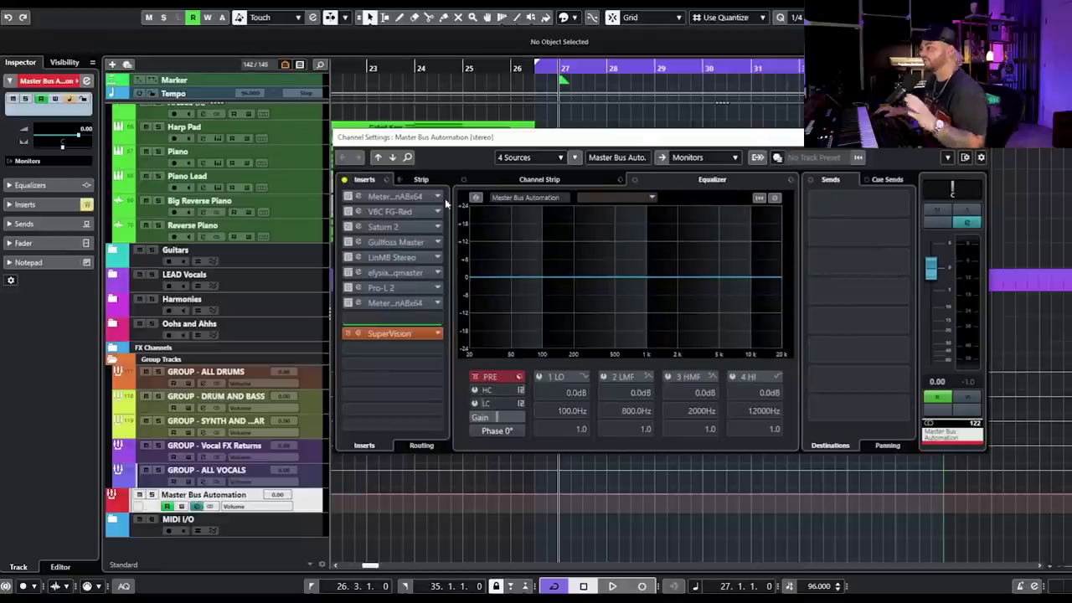
{"action": "left_click", "coordinate": [406, 197]}
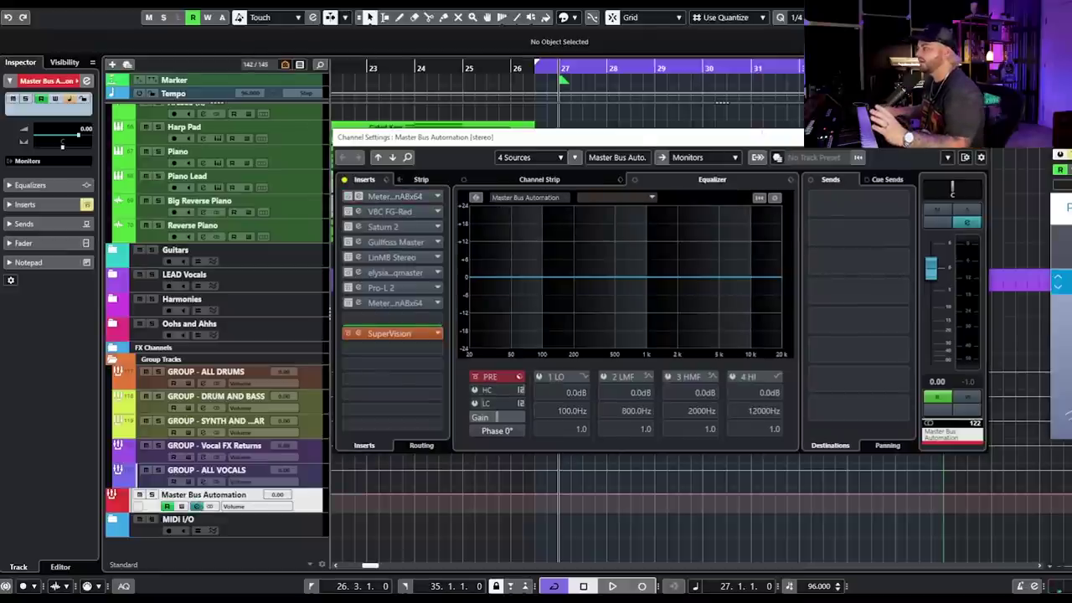
{"action": "left_click_drag", "start_coordinate": [808, 146], "coordinate": [557, 151]}
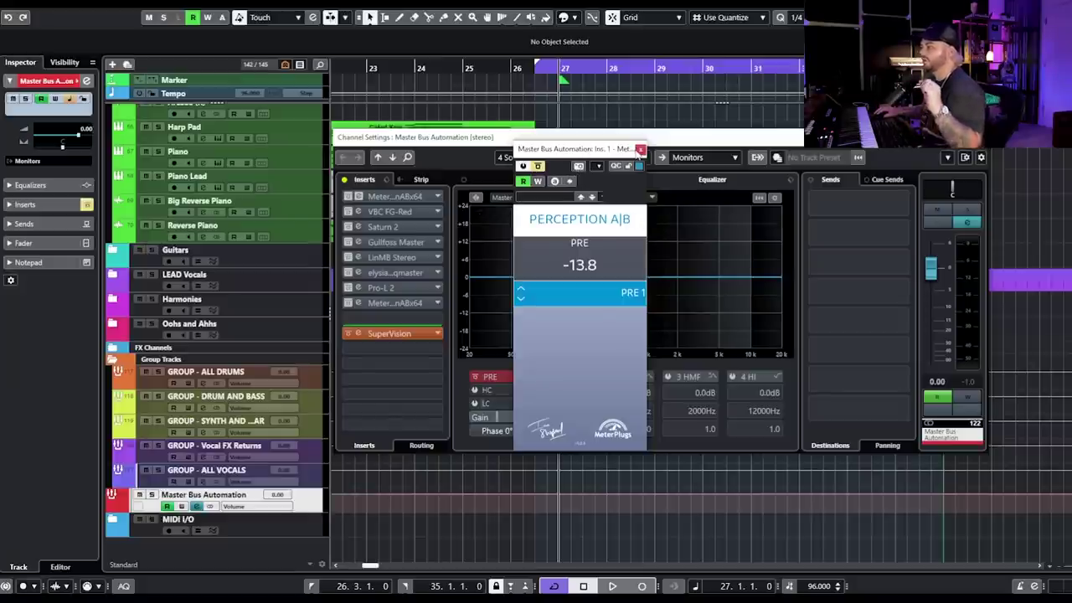
{"action": "left_click", "coordinate": [641, 151]}
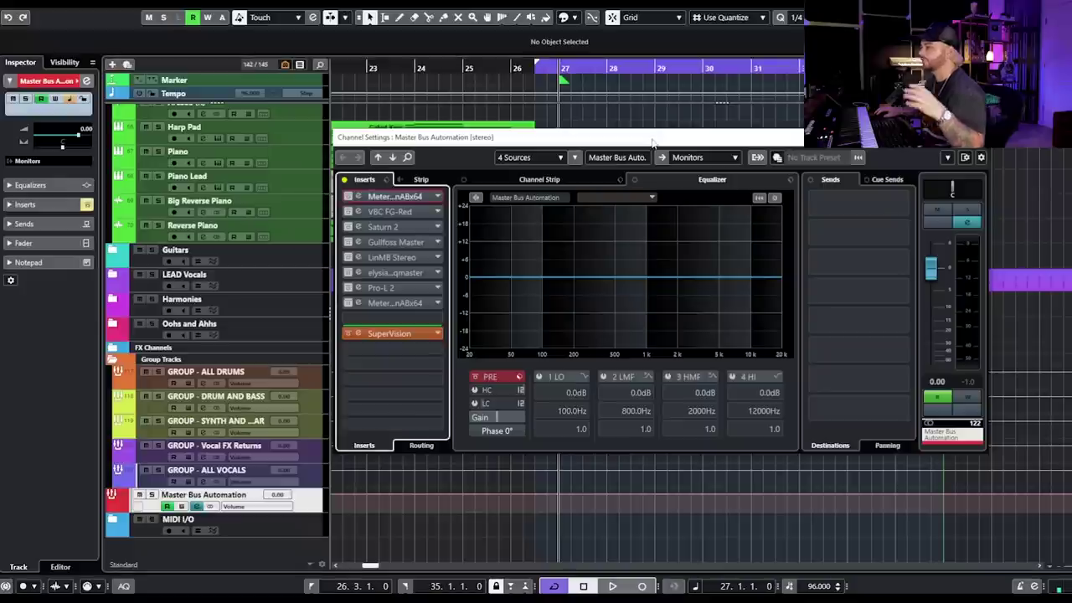
{"action": "left_click", "coordinate": [986, 151]}
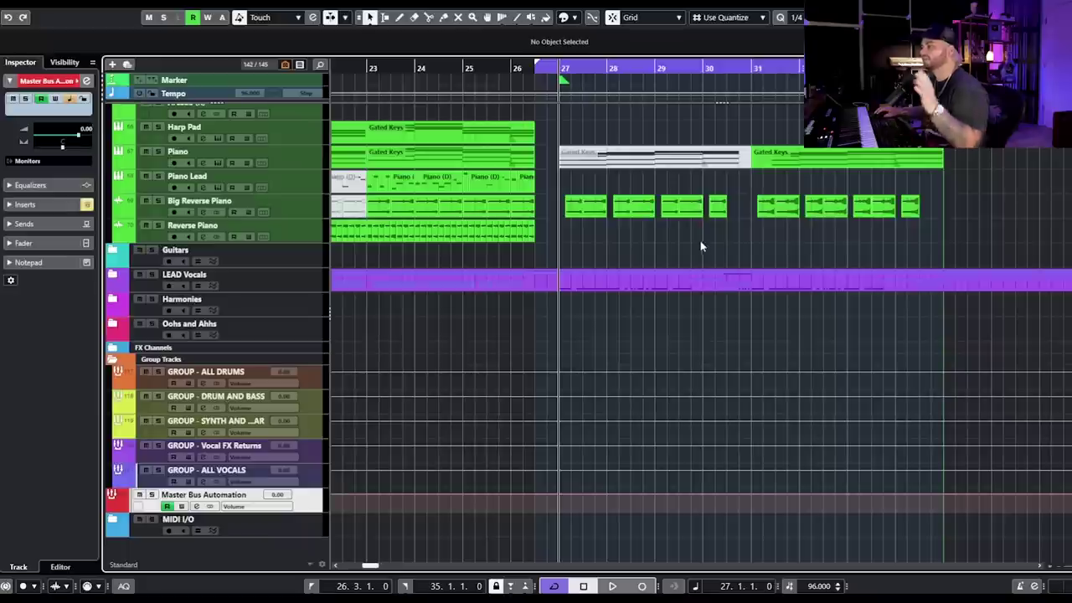
Play the arrangement from 26.3.1.0 with the master bus processing inserts still off, and stop playback.
{"action": "scroll", "coordinate": [568, 138], "scroll_direction": "up", "scroll_amount": 3}
{"action": "left_click", "coordinate": [535, 72]}
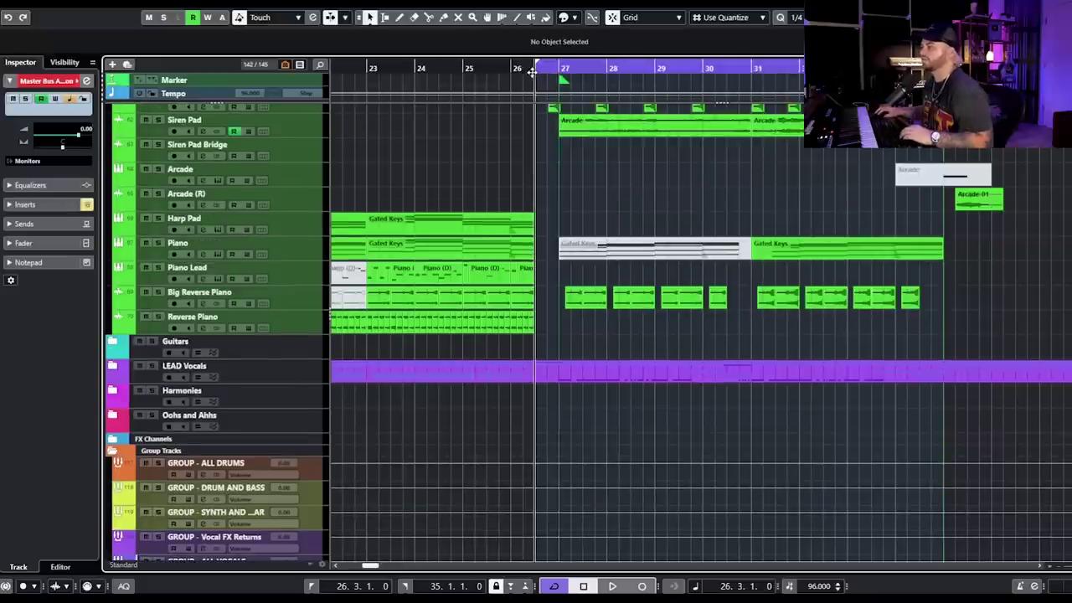
{"action": "key", "text": "space"}
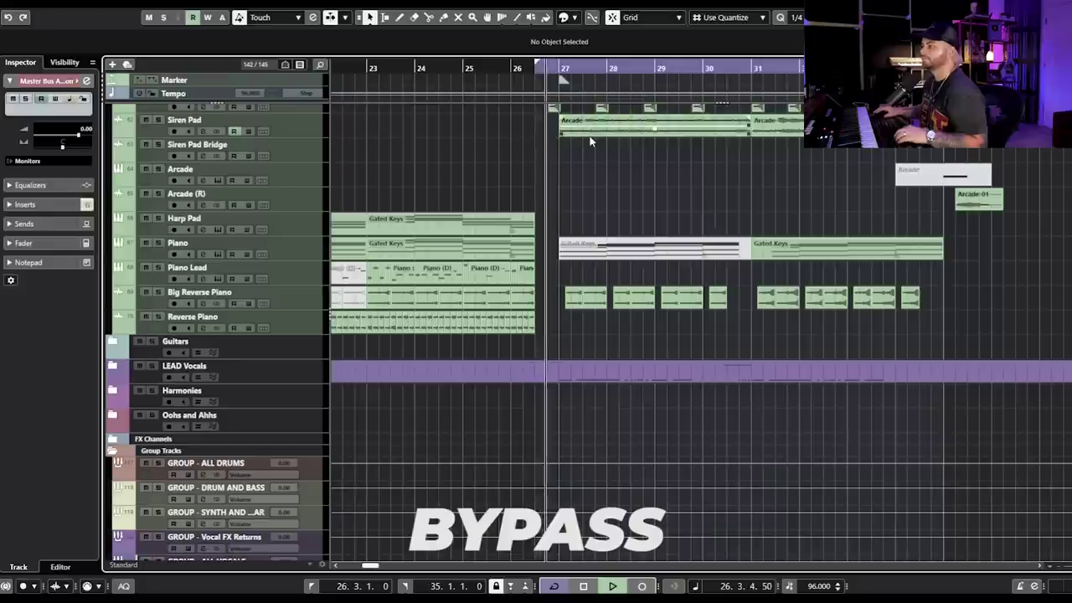
{"action": "scroll", "coordinate": [700, 182], "scroll_direction": "down", "scroll_amount": 3}
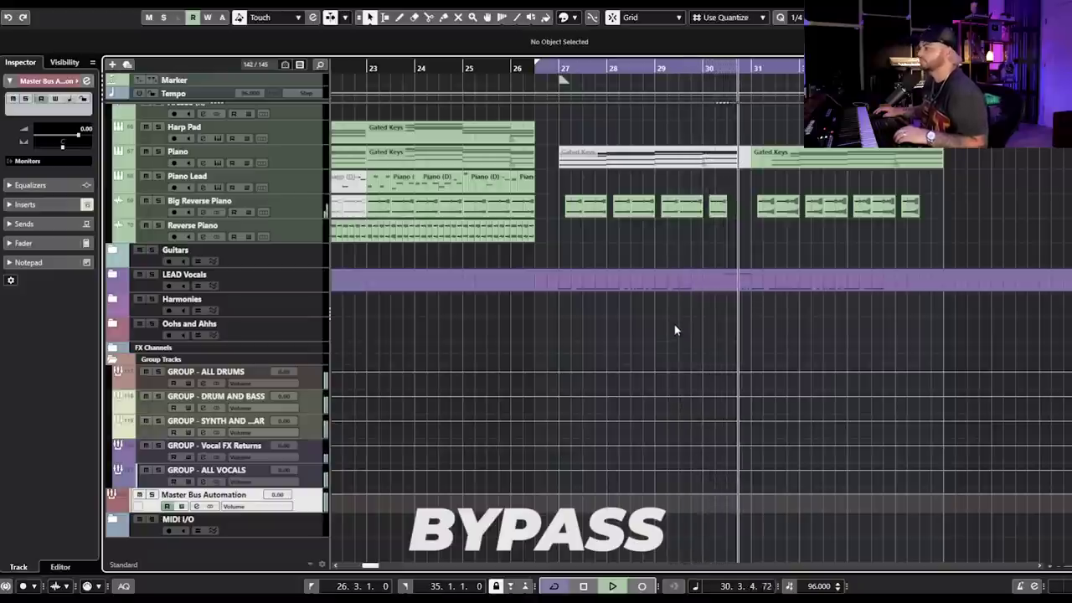
{"action": "key", "text": "space"}
Activate the first Perception A|B insert and VBC FG-Red on the Master Bus Automation channel, and open the FG-Red editor.
{"action": "left_click", "coordinate": [198, 506]}
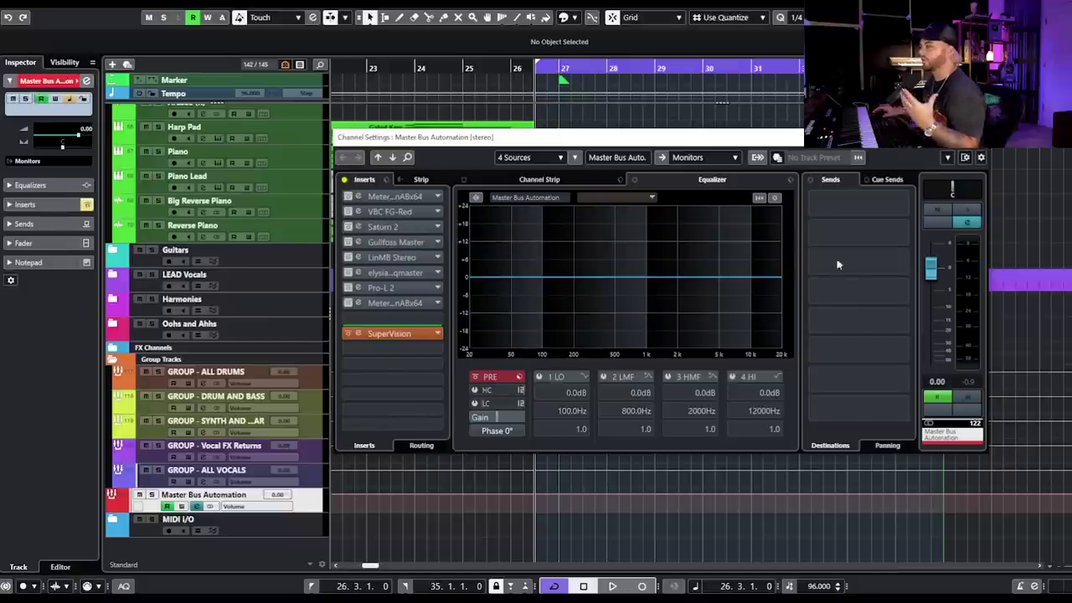
{"action": "left_click", "coordinate": [351, 213]}
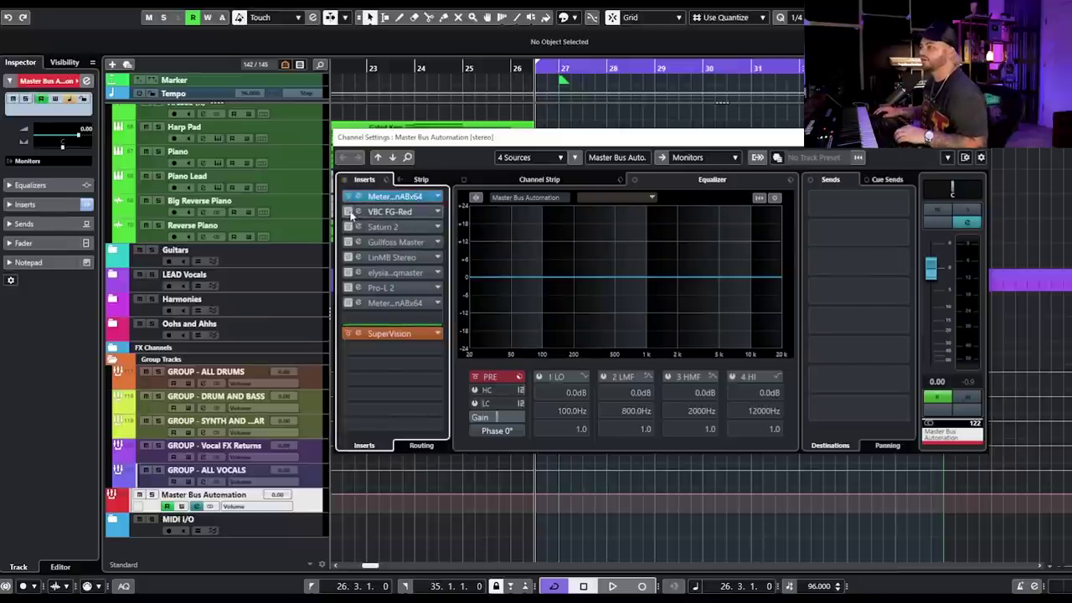
{"action": "left_click", "coordinate": [394, 212]}
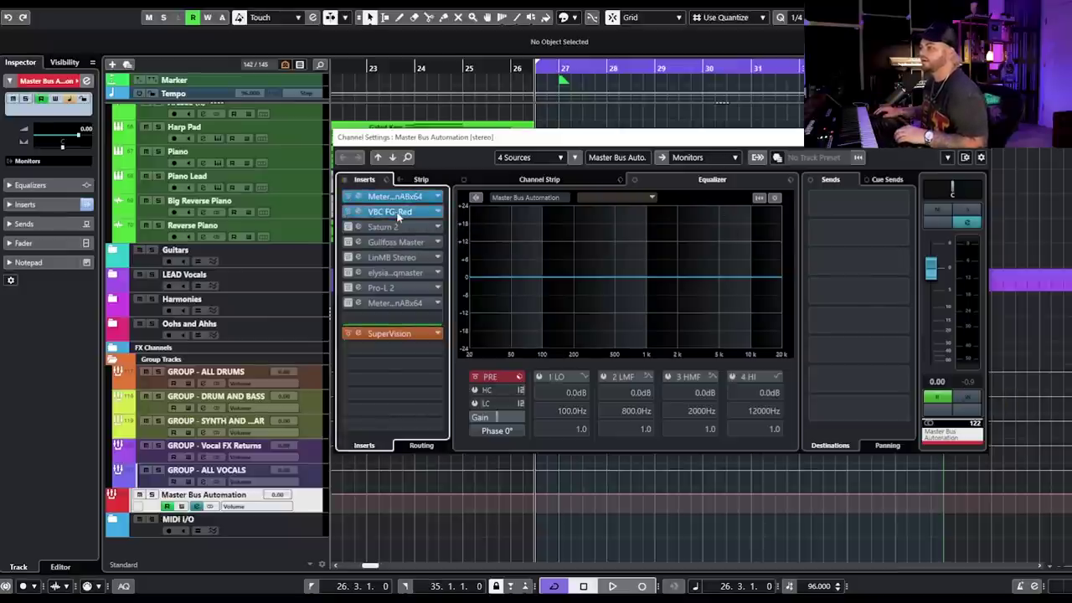
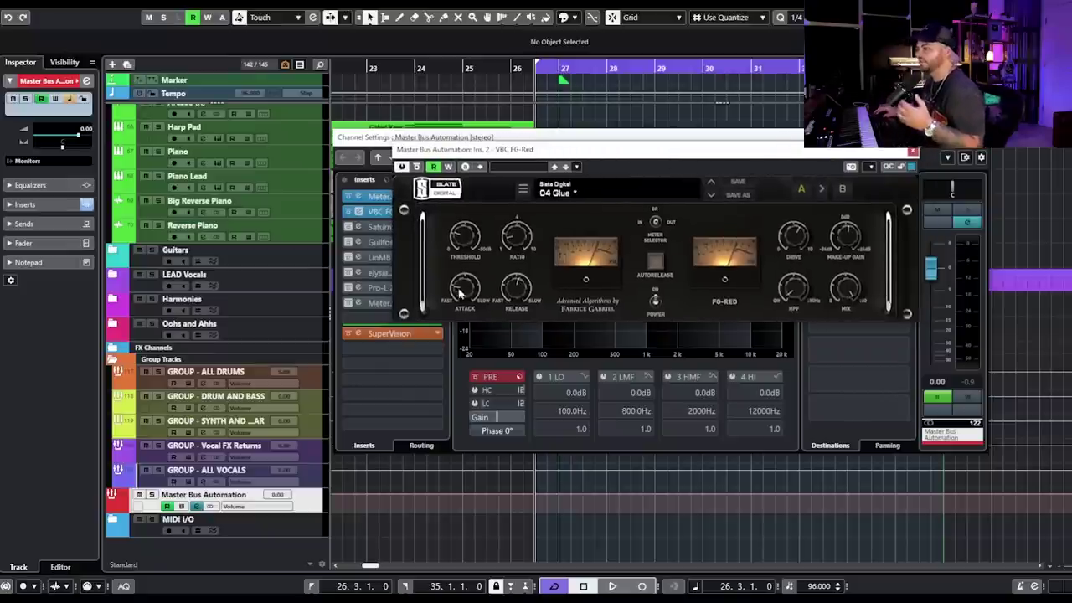
Review the FG-Red compressor controls, then play the section and compare the mix with FG-Red bypassed and active.
{"action": "mouse_move", "coordinate": [459, 304]}
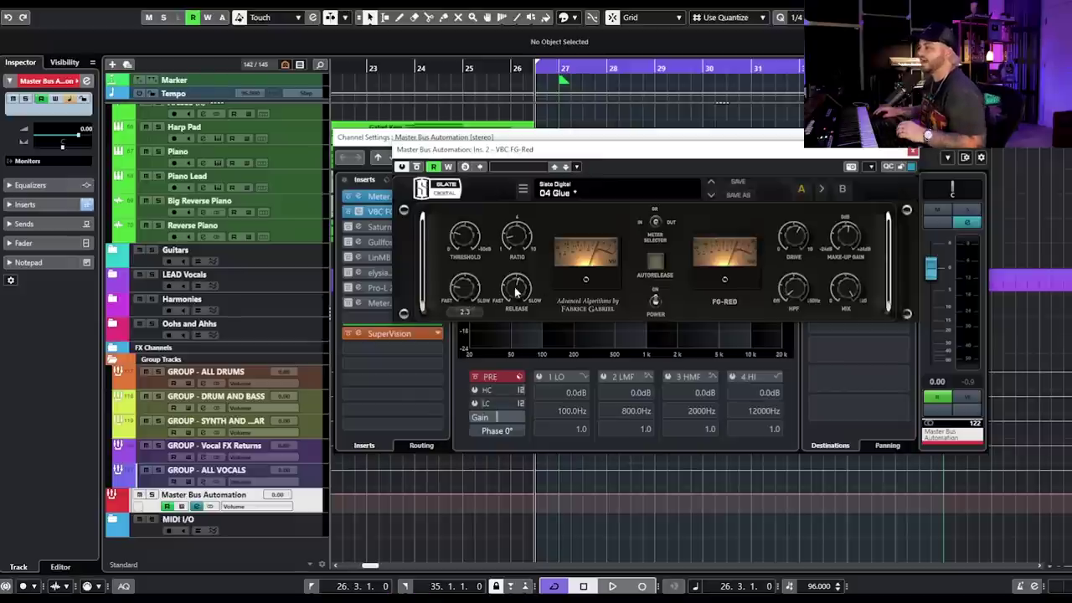
{"action": "mouse_move", "coordinate": [517, 290]}
{"action": "mouse_move", "coordinate": [517, 245]}
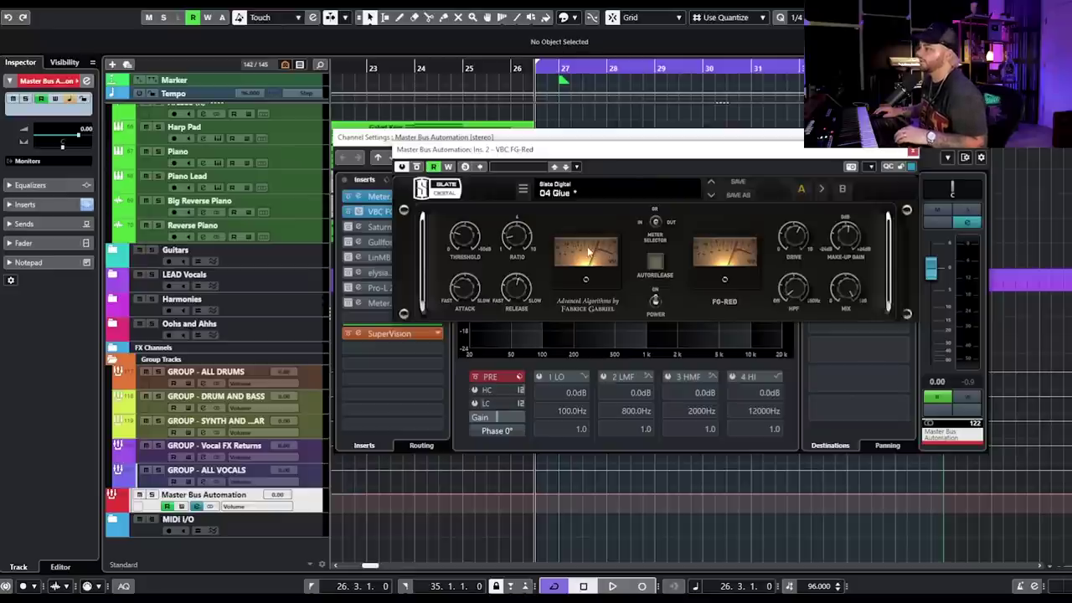
{"action": "mouse_move", "coordinate": [801, 245]}
{"action": "mouse_move", "coordinate": [802, 292]}
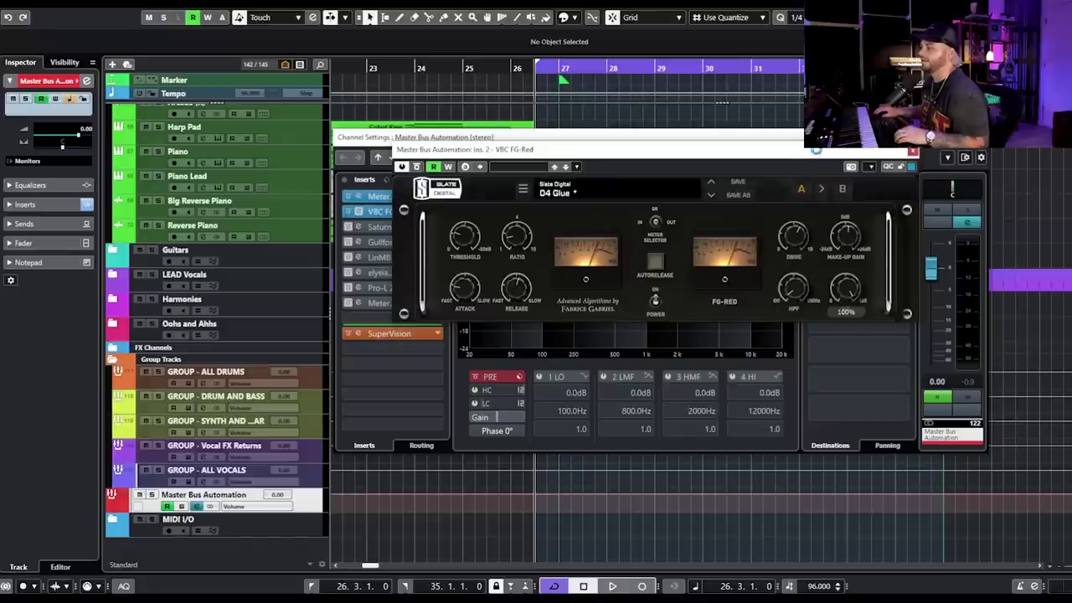
{"action": "left_click_drag", "start_coordinate": [850, 163], "coordinate": [807, 172]}
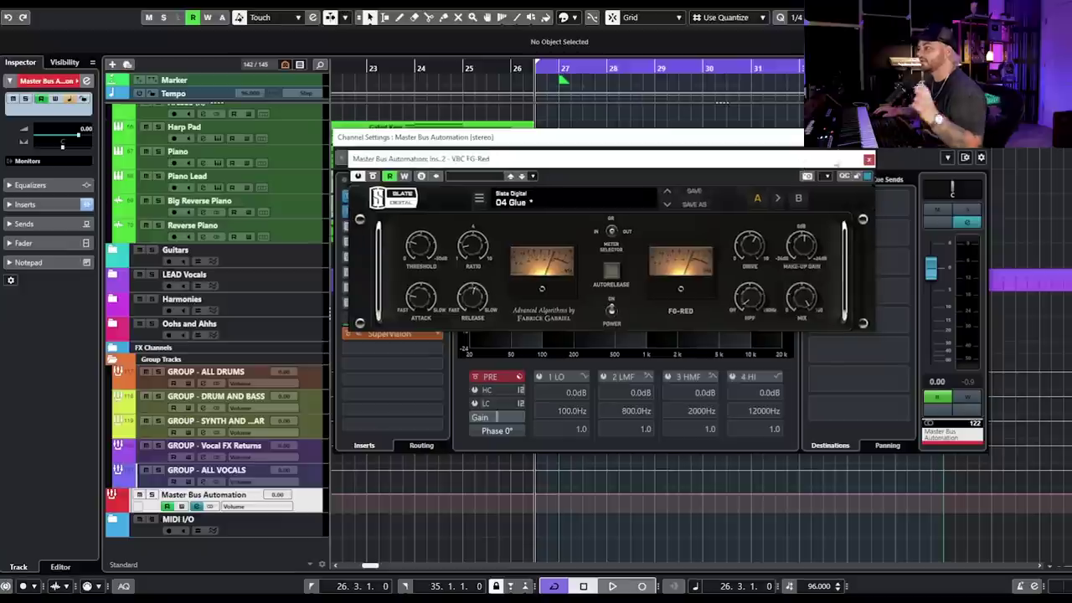
{"action": "key", "text": "space"}
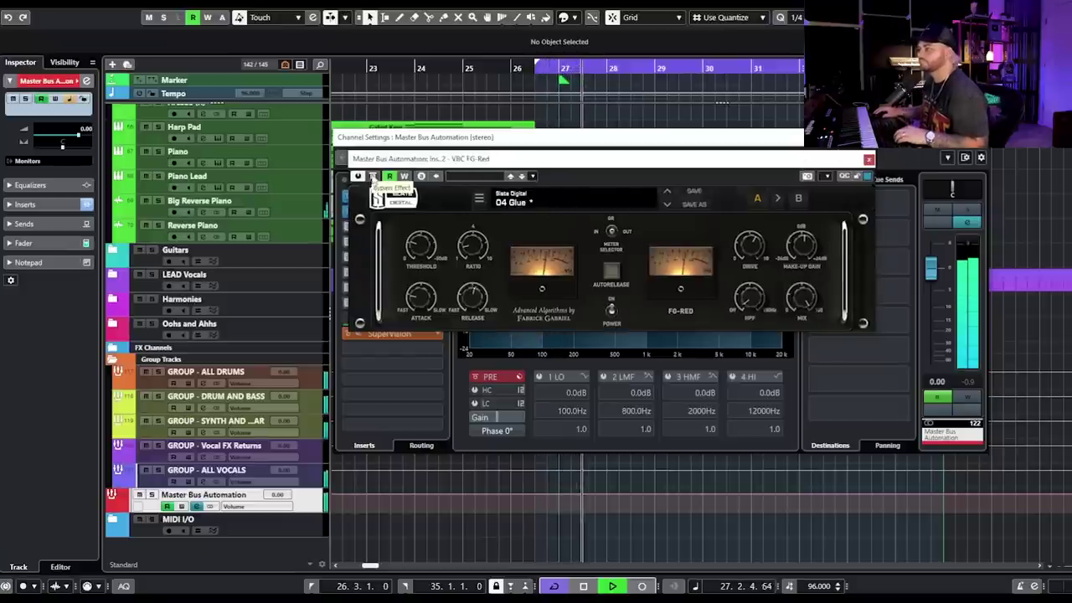
{"action": "left_click", "coordinate": [374, 176]}
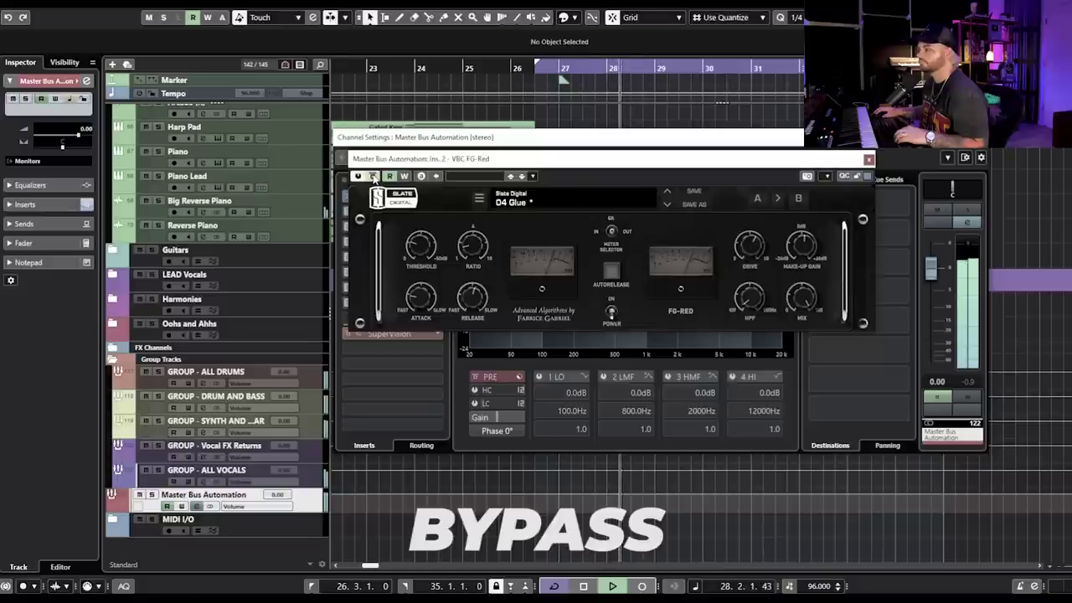
{"action": "left_click", "coordinate": [374, 176]}
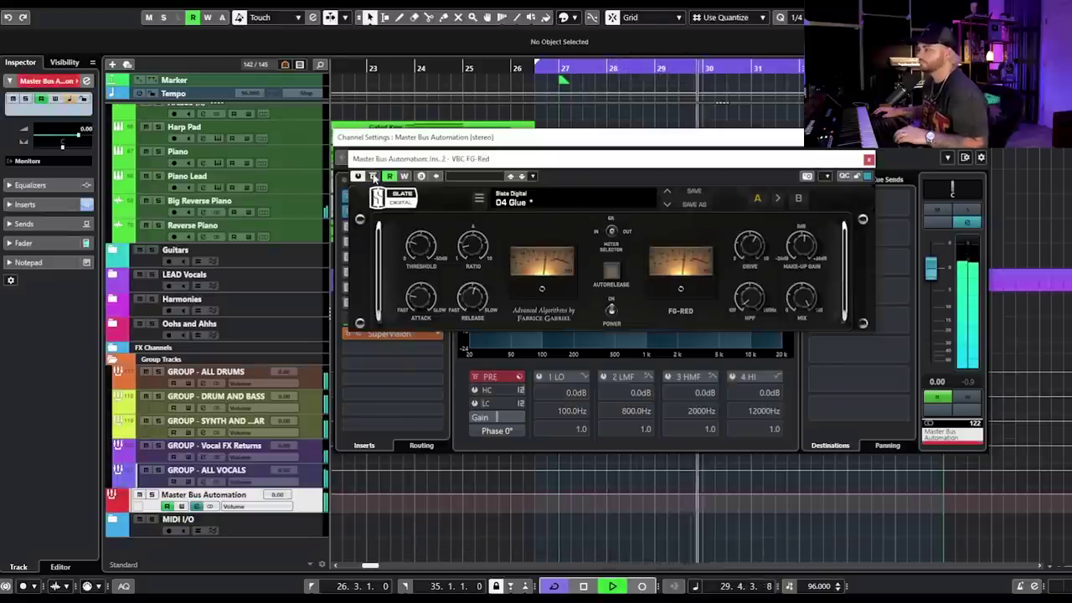
{"action": "left_click", "coordinate": [373, 177]}
{"action": "left_click", "coordinate": [373, 176]}
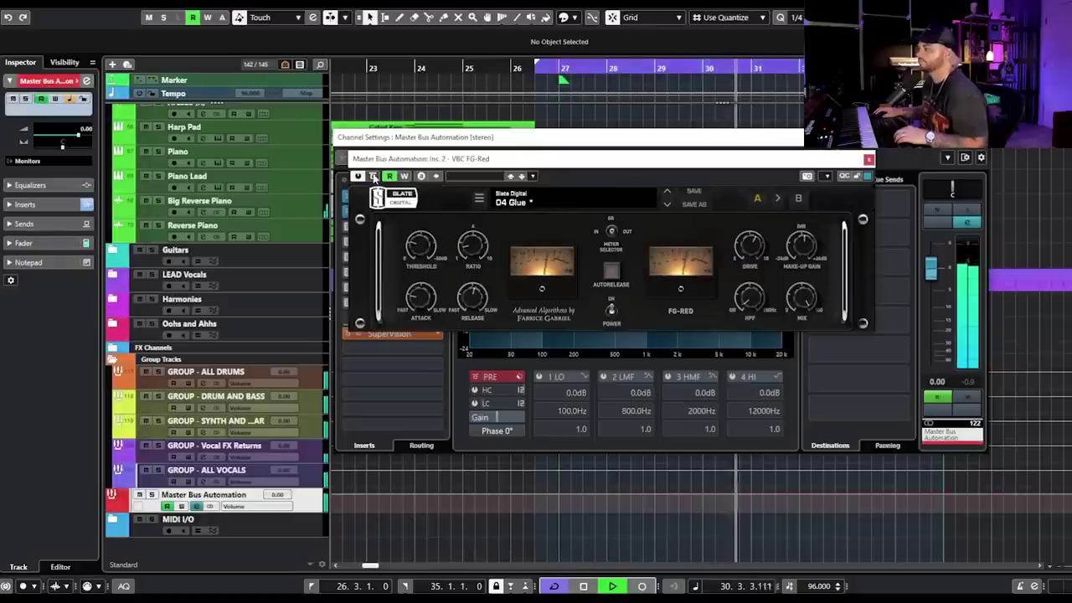
{"action": "key", "text": "space"}
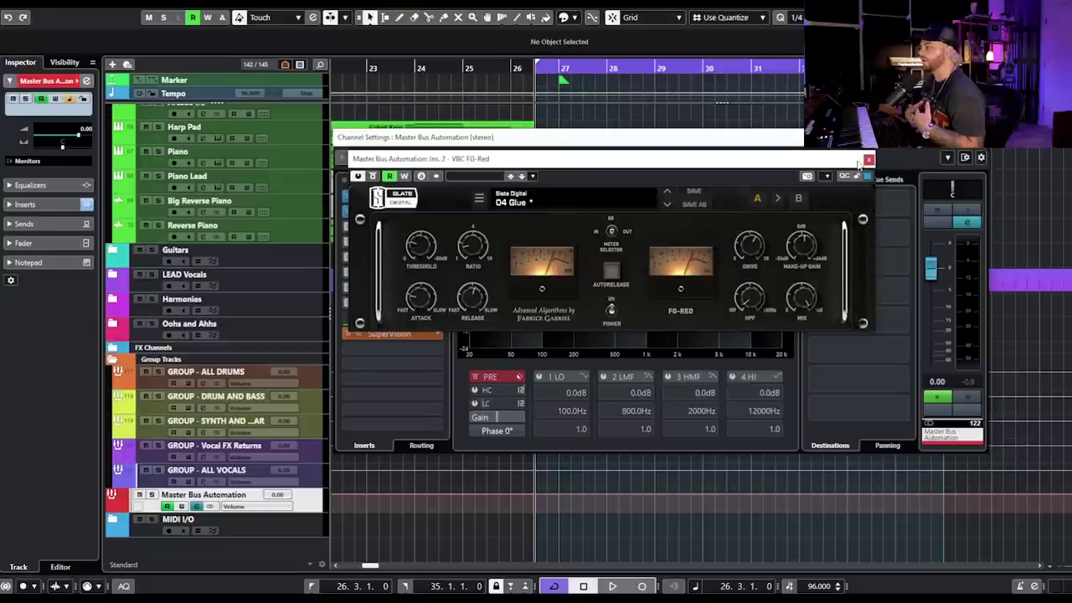
Close the FG-Red editor, reopen it to recheck the compressor settings, and close it again.
{"action": "left_click_drag", "start_coordinate": [857, 162], "coordinate": [845, 134]}
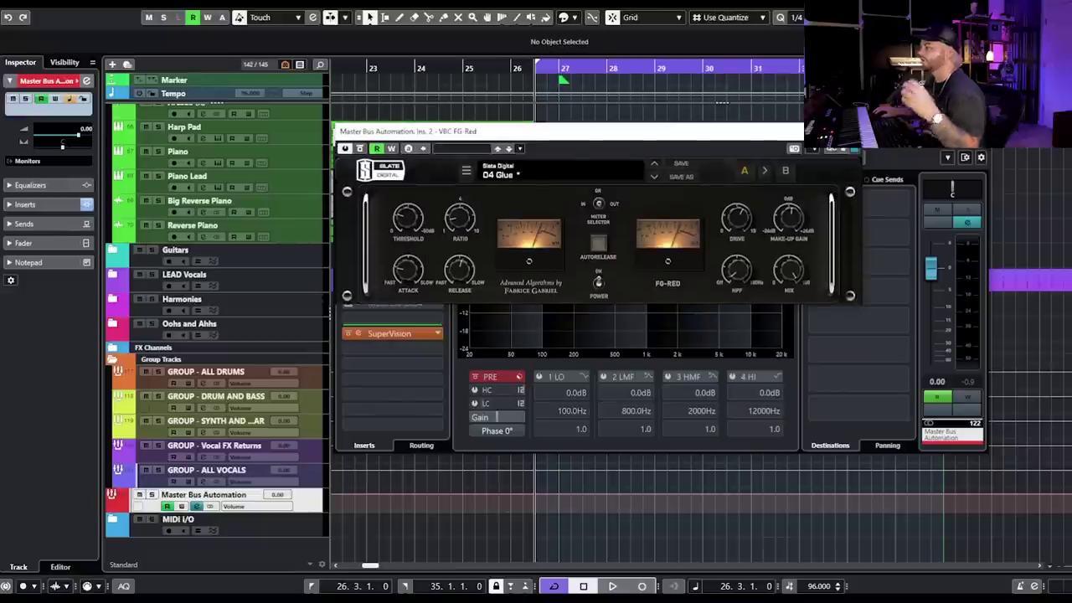
{"action": "left_click", "coordinate": [860, 131]}
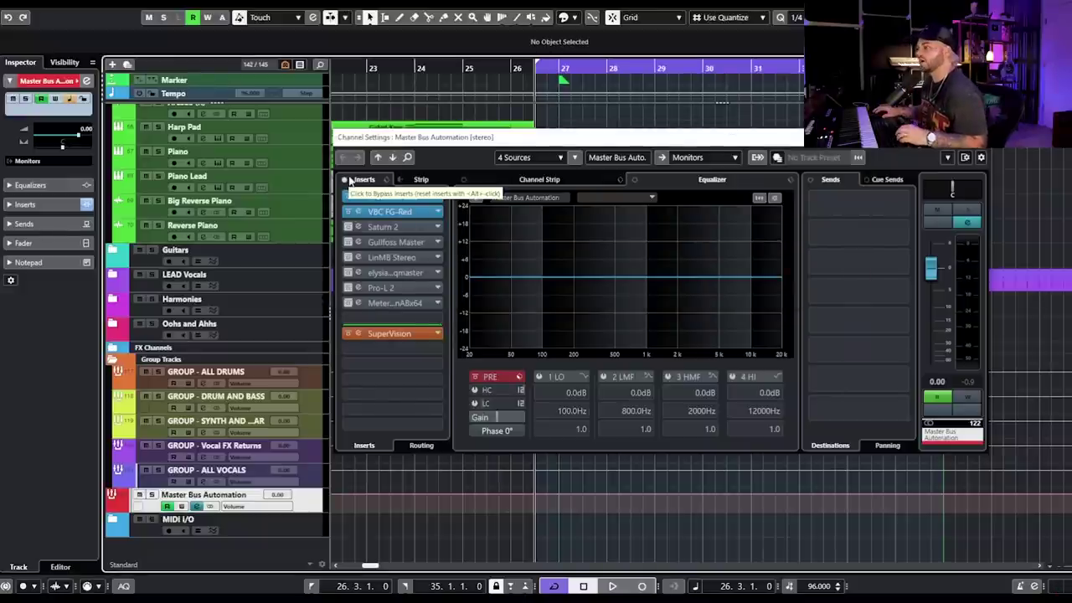
{"action": "left_click", "coordinate": [373, 213]}
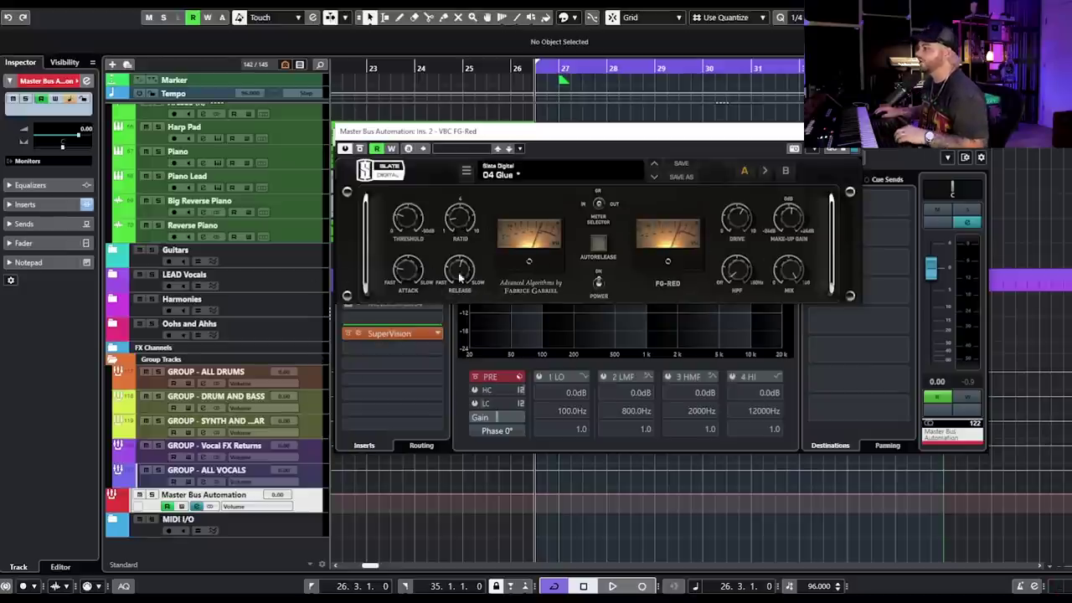
{"action": "left_click", "coordinate": [863, 131]}
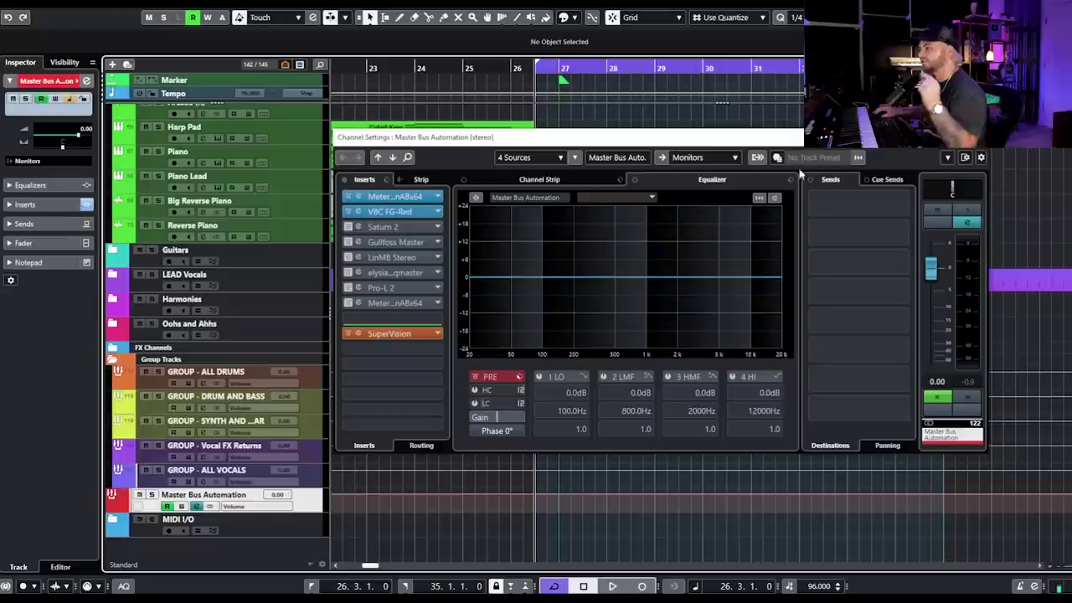
Activate the Saturn 2 insert on the Master Bus Automation channel and show its editor with the drive control in view.
{"action": "left_click", "coordinate": [351, 228]}
{"action": "left_click_drag", "start_coordinate": [922, 152], "coordinate": [750, 134]}
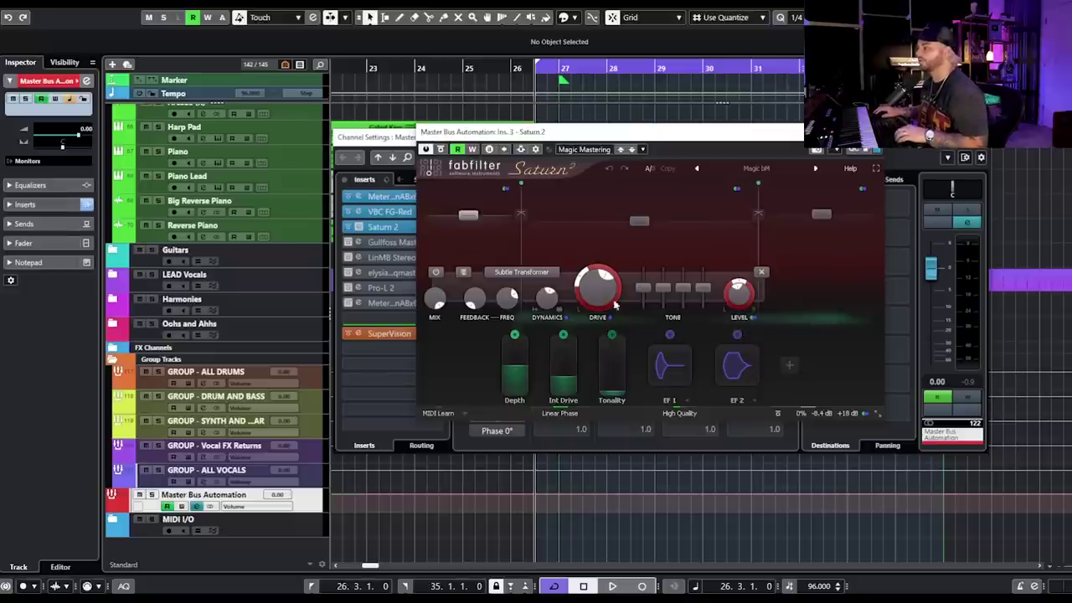
{"action": "mouse_move", "coordinate": [599, 291]}
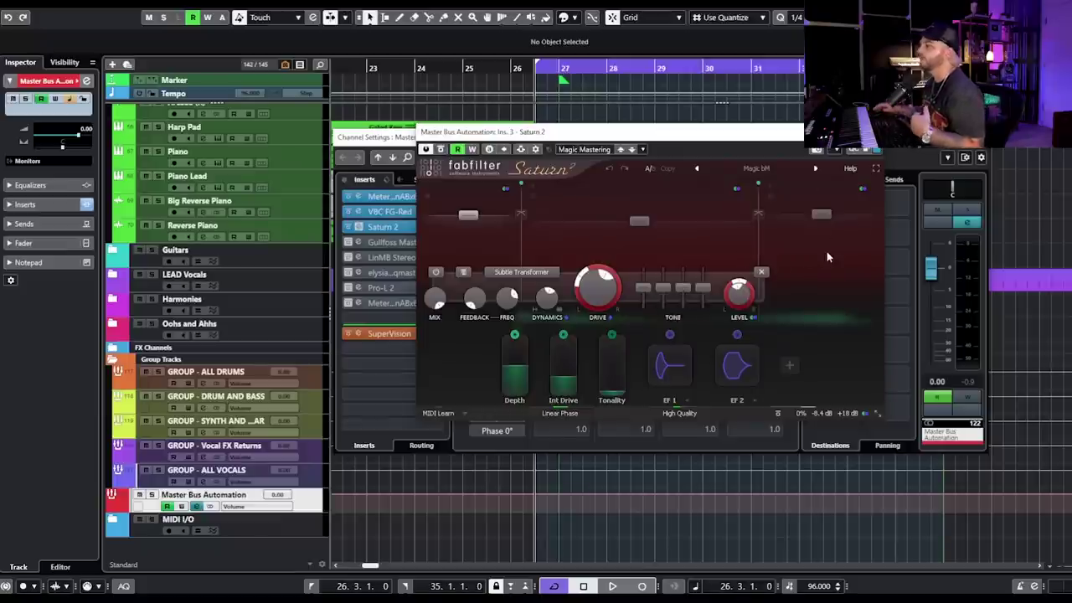
Play the section from 26.3.1.0 and compare the mix with Saturn 2 bypassed and active.
{"action": "left_click", "coordinate": [441, 149]}
{"action": "key", "text": "space"}
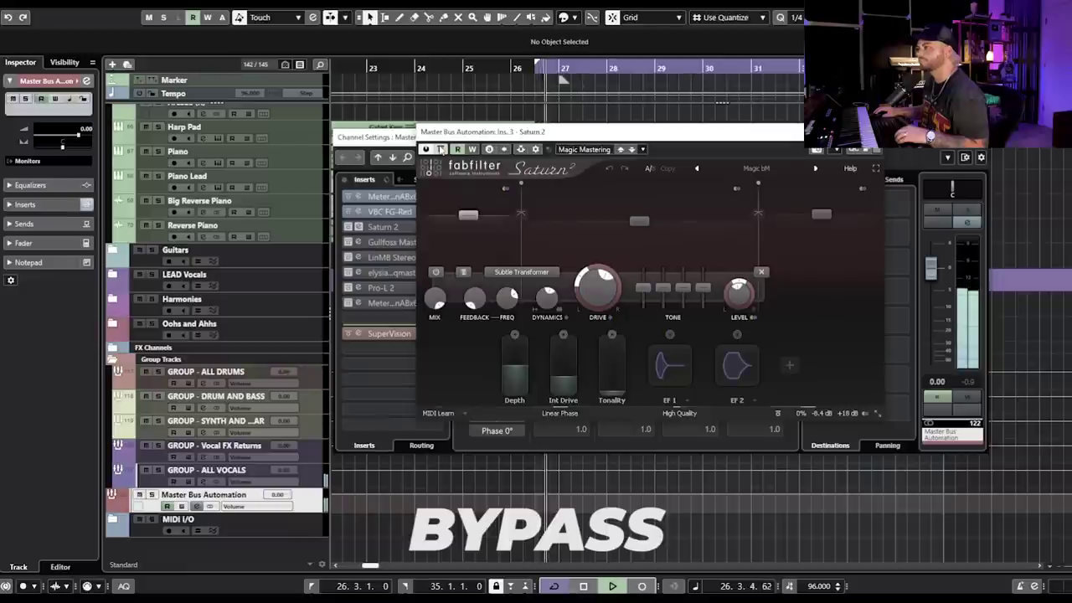
{"action": "key", "text": "space"}
{"action": "left_click", "coordinate": [441, 150]}
{"action": "key", "text": "space"}
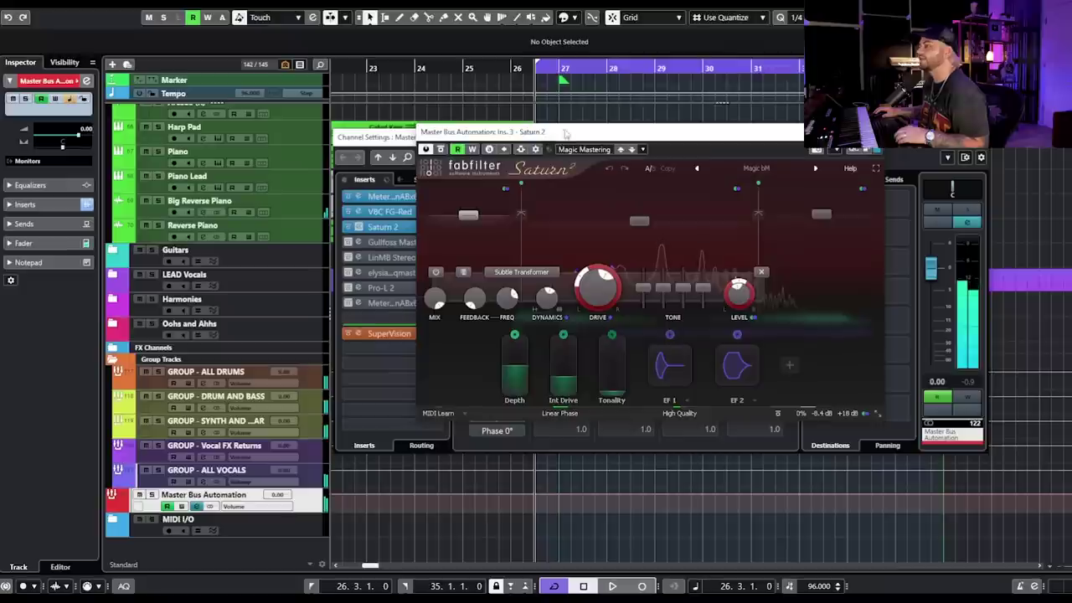
{"action": "key", "text": "space"}
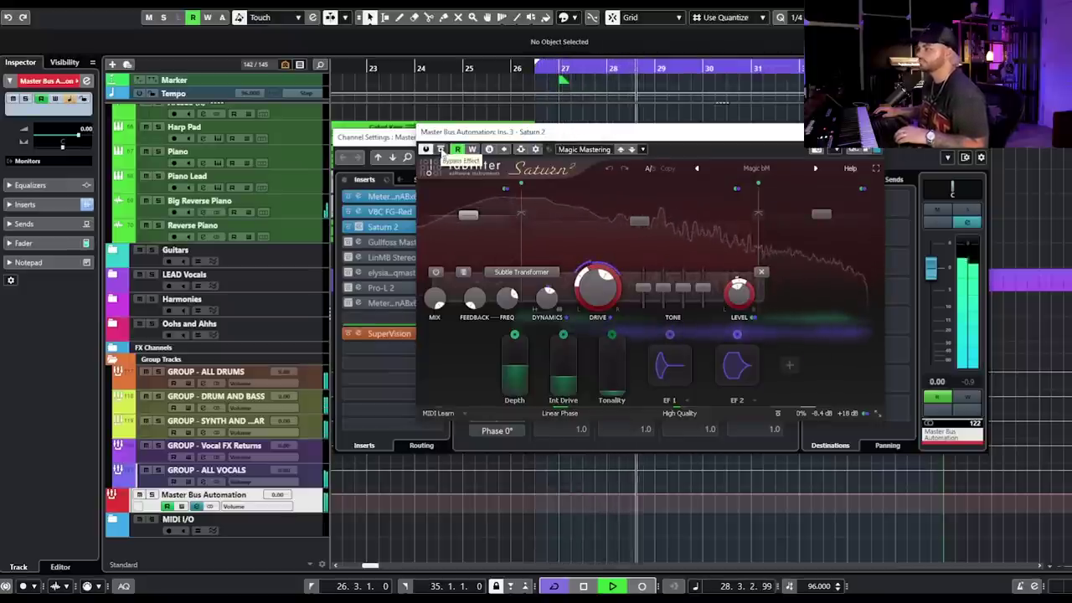
{"action": "left_click", "coordinate": [441, 150]}
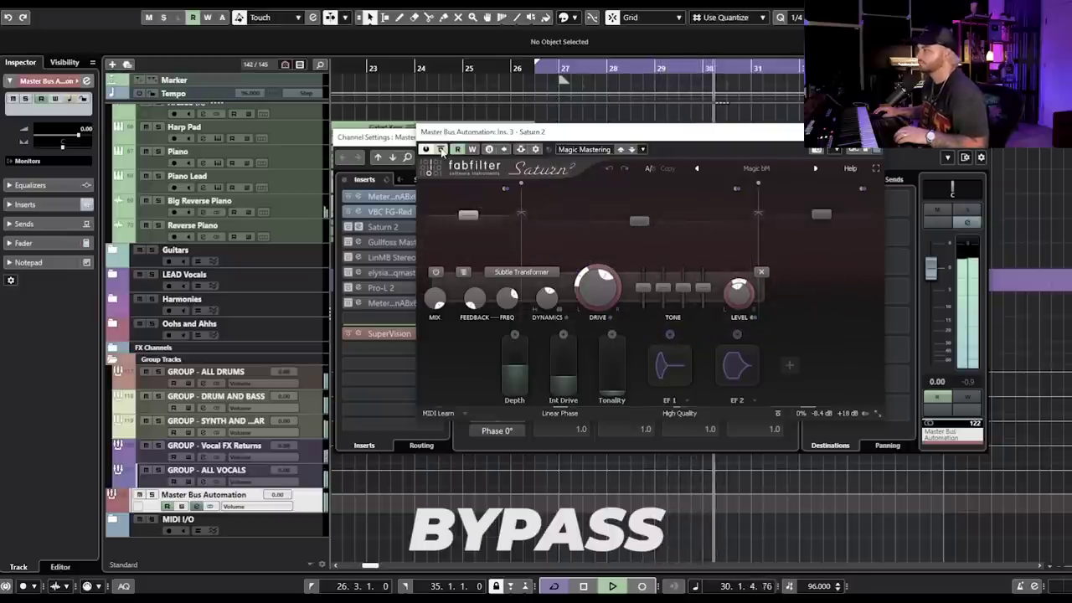
{"action": "left_click", "coordinate": [442, 151]}
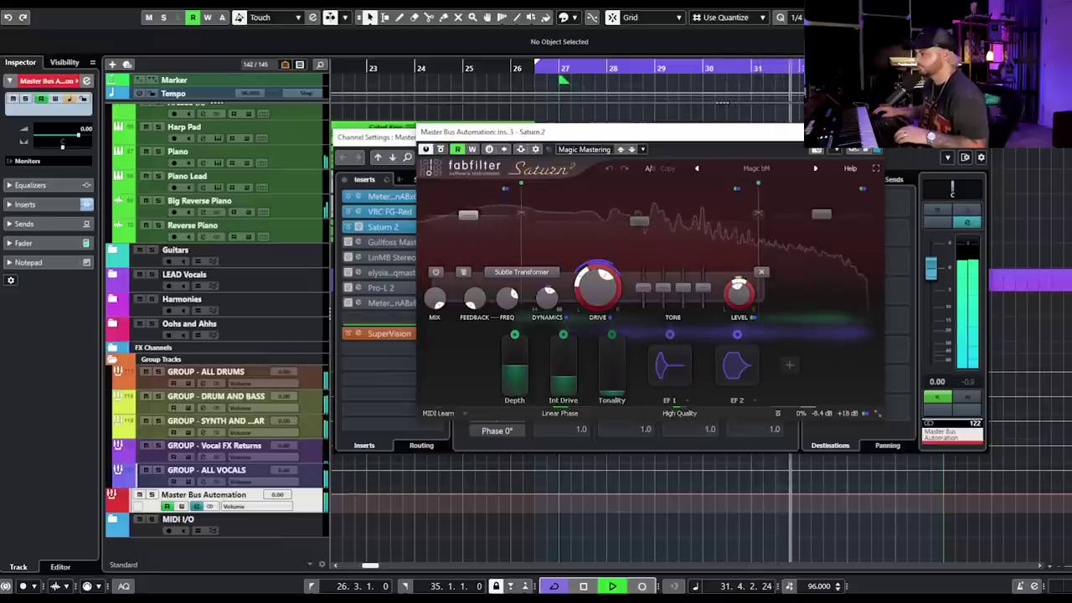
Stop playback and close the Saturn 2 editor, reopen it to review the band and drive settings, and close it again.
{"action": "key", "text": "space"}
{"action": "key", "text": "Escape"}
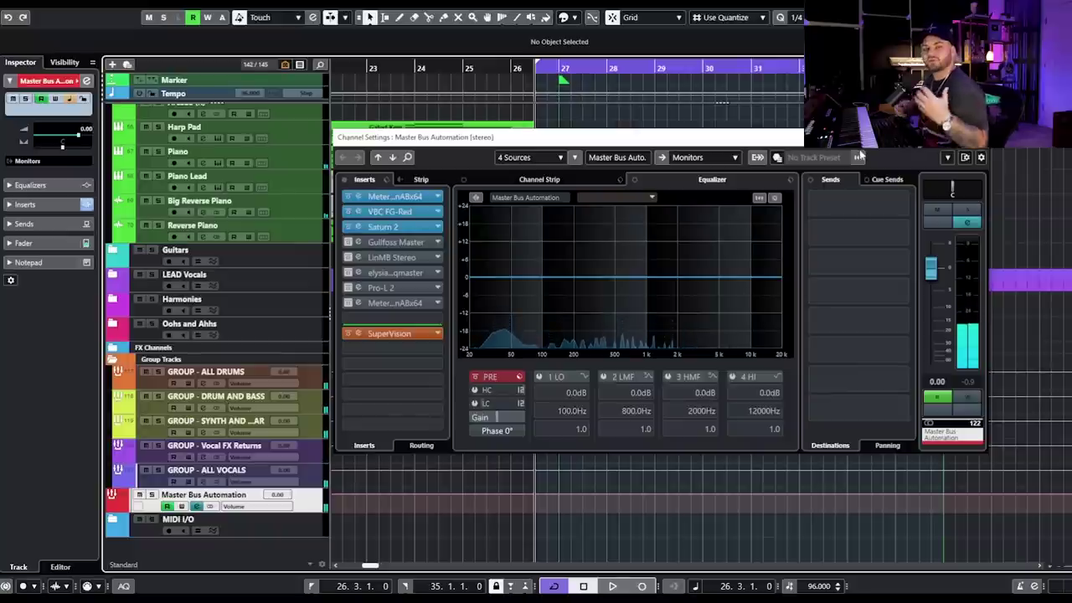
{"action": "left_click", "coordinate": [404, 235]}
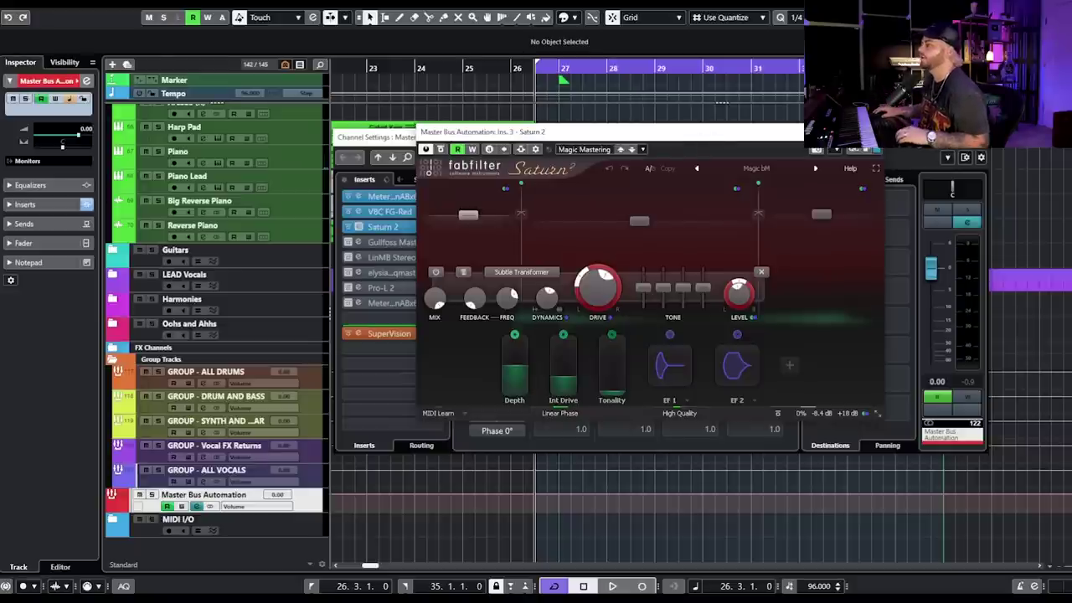
{"action": "left_click", "coordinate": [874, 132]}
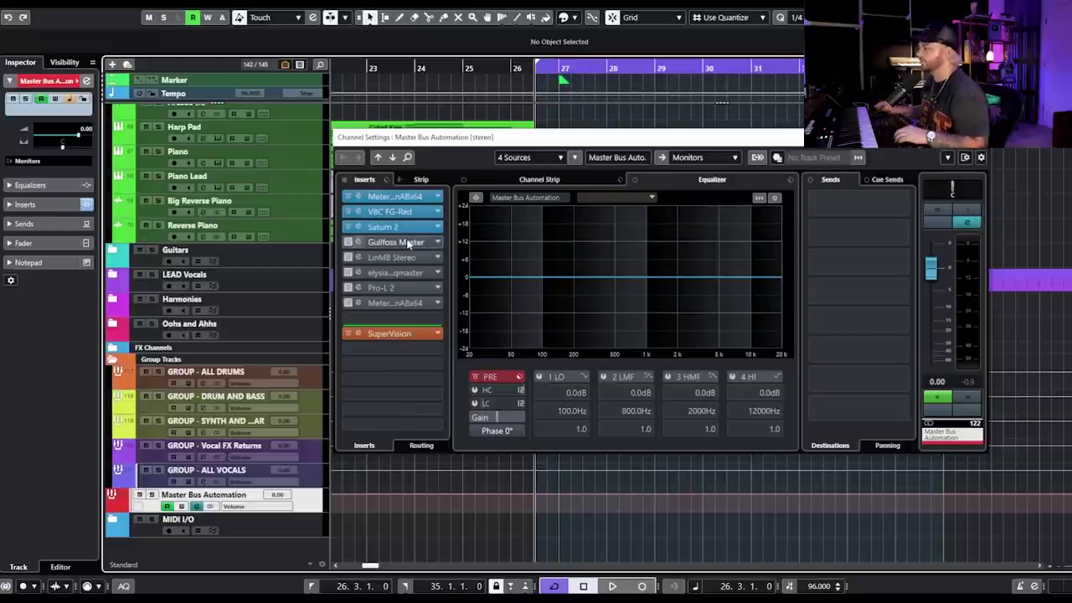
Activate the Gullfoss Master insert, open its editor, and play the section from 26.3.1.0 with it bypassed before re-engaging it.
{"action": "left_click", "coordinate": [349, 242]}
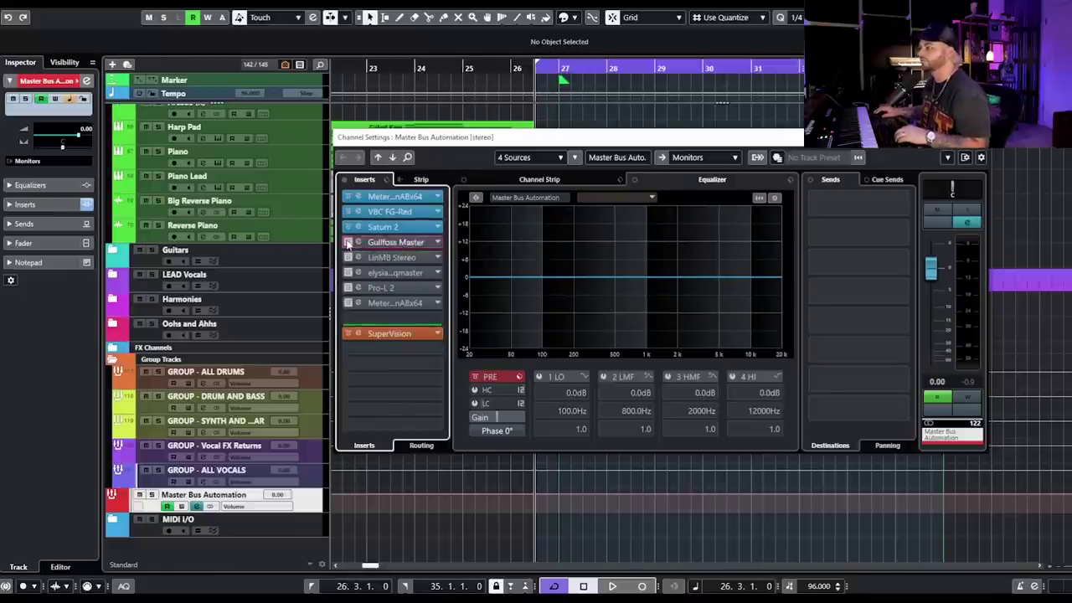
{"action": "left_click", "coordinate": [402, 244]}
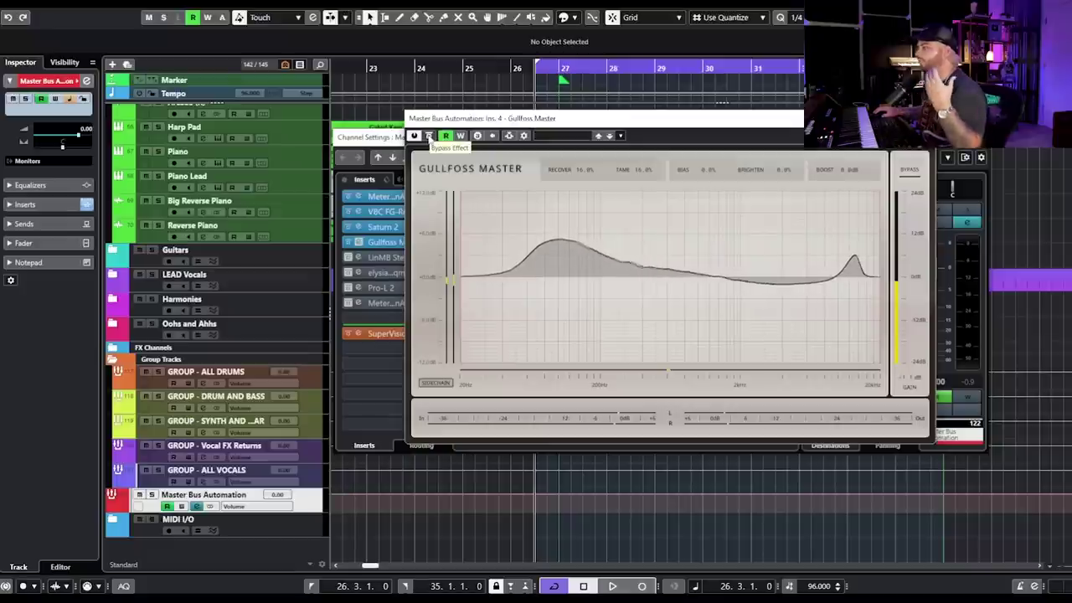
{"action": "left_click", "coordinate": [428, 137]}
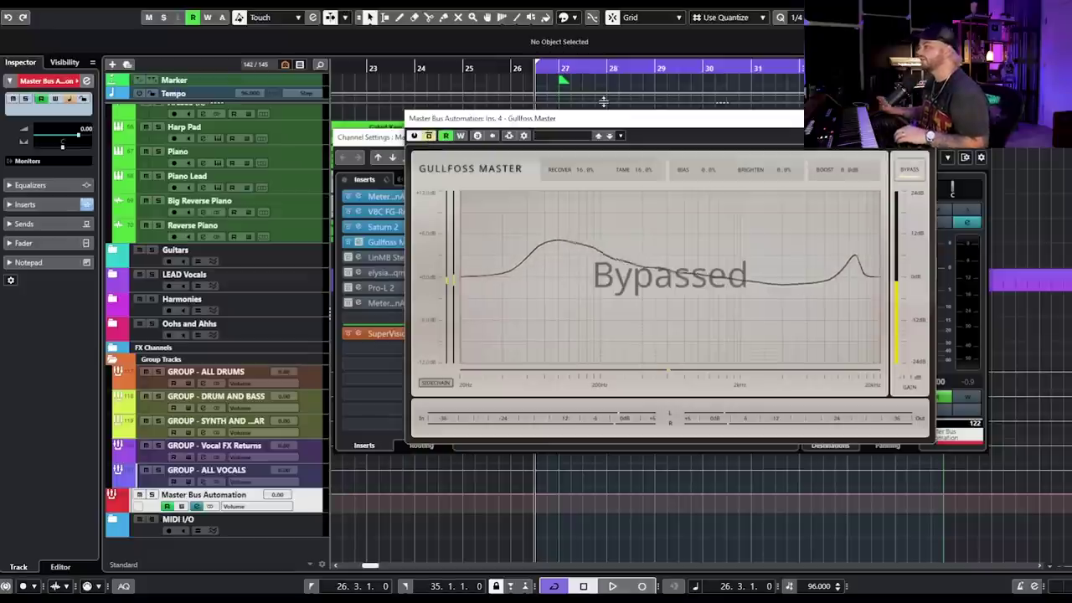
{"action": "key", "text": "space"}
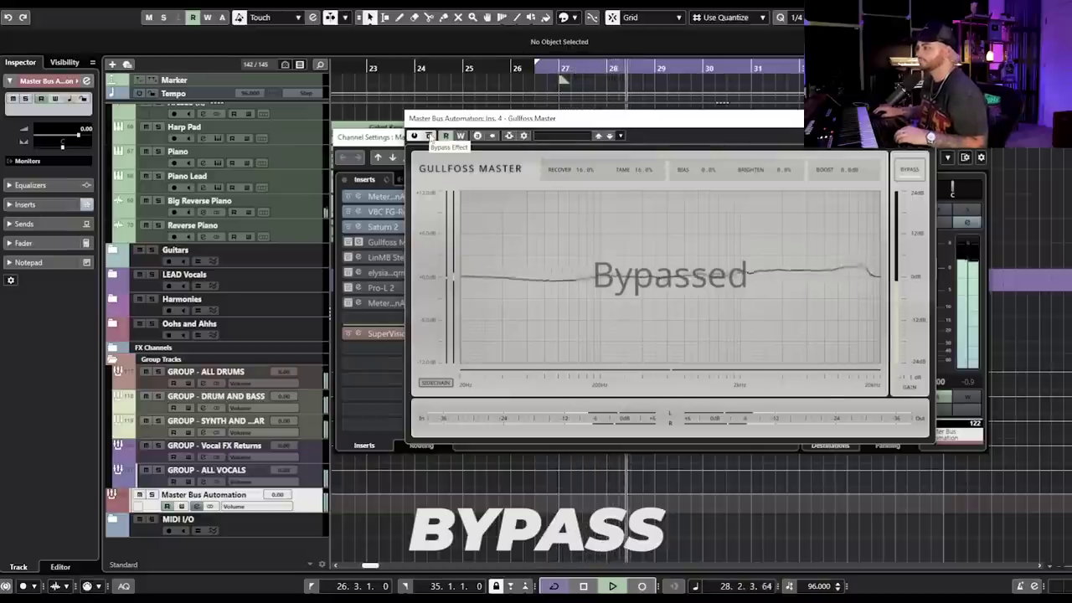
{"action": "key", "text": "space"}
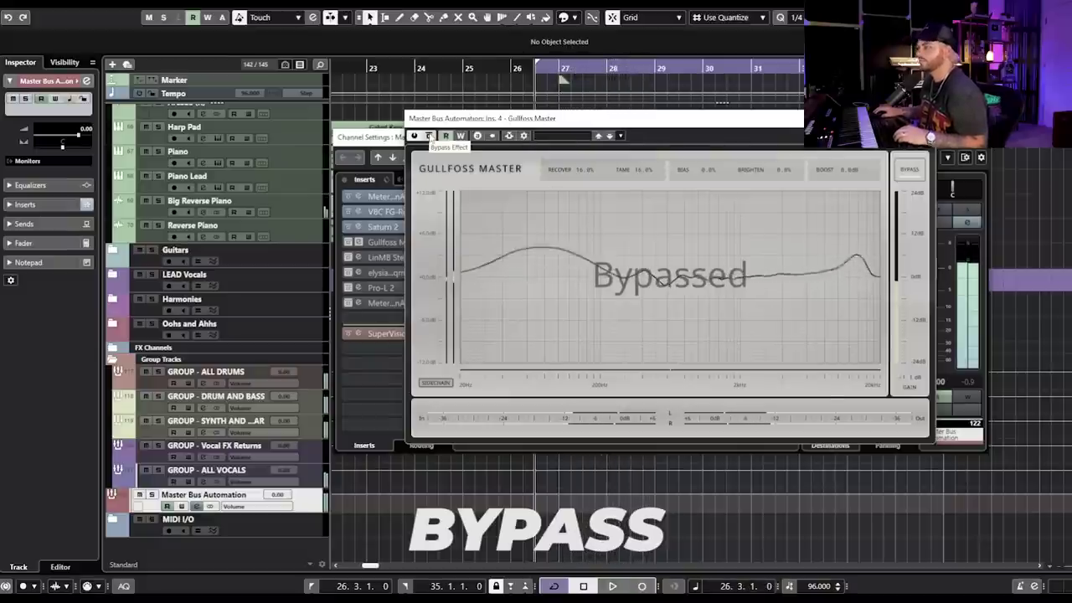
{"action": "left_click", "coordinate": [429, 135]}
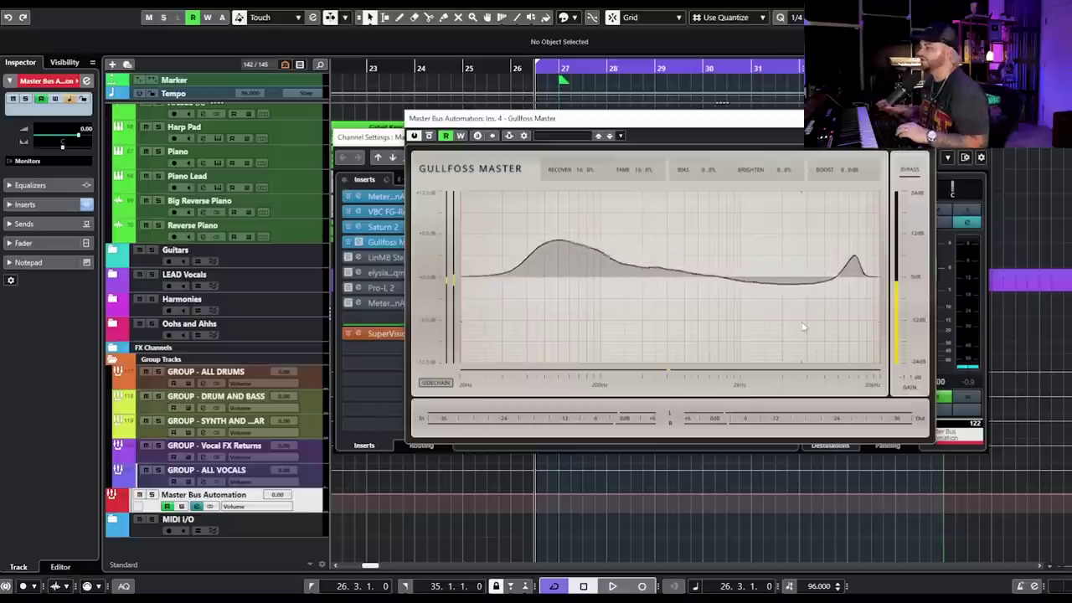
Play the section again, switching Gullfoss Master between active and bypassed to compare the mix.
{"action": "key", "text": "space"}
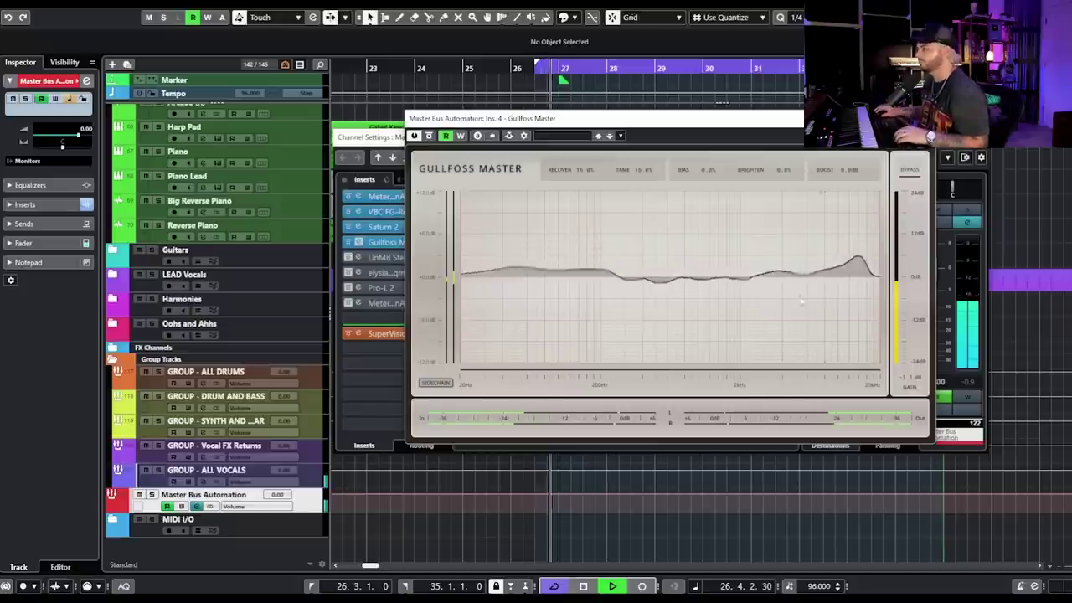
{"action": "left_click", "coordinate": [428, 136]}
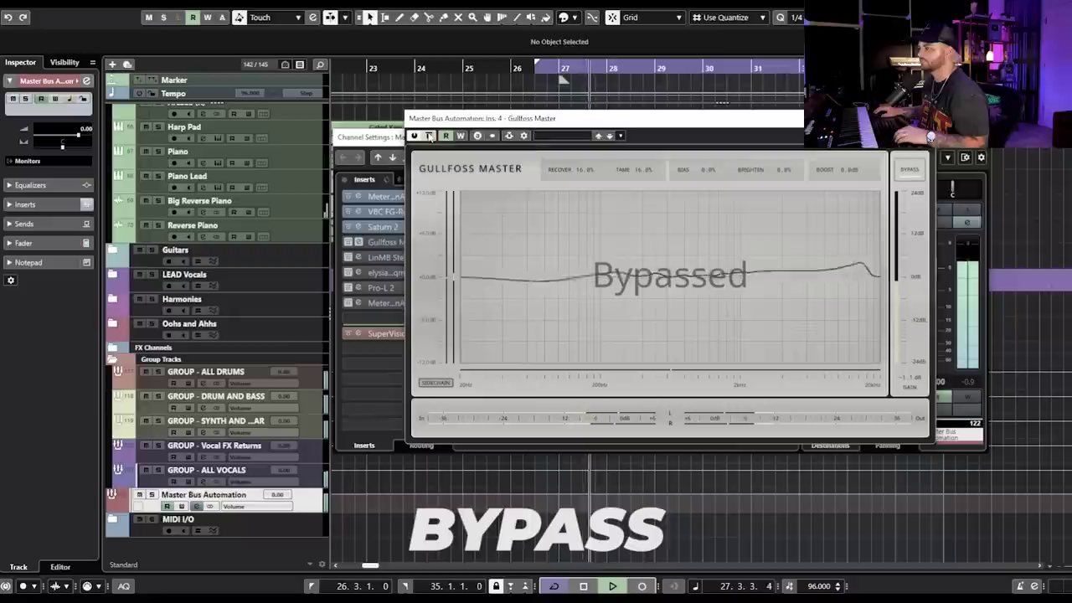
{"action": "left_click", "coordinate": [429, 135]}
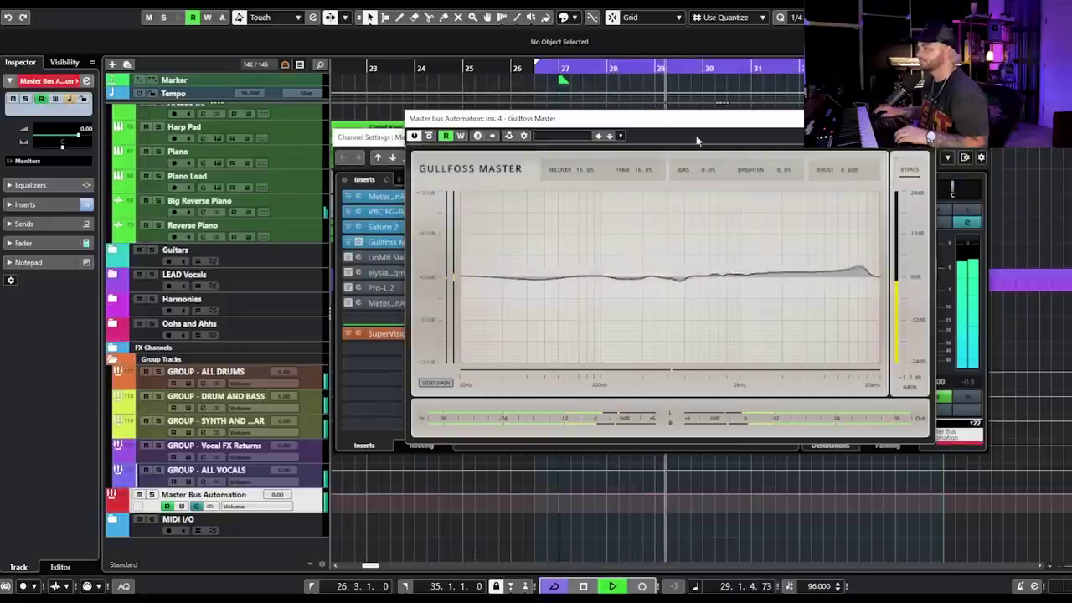
{"action": "key", "text": "space"}
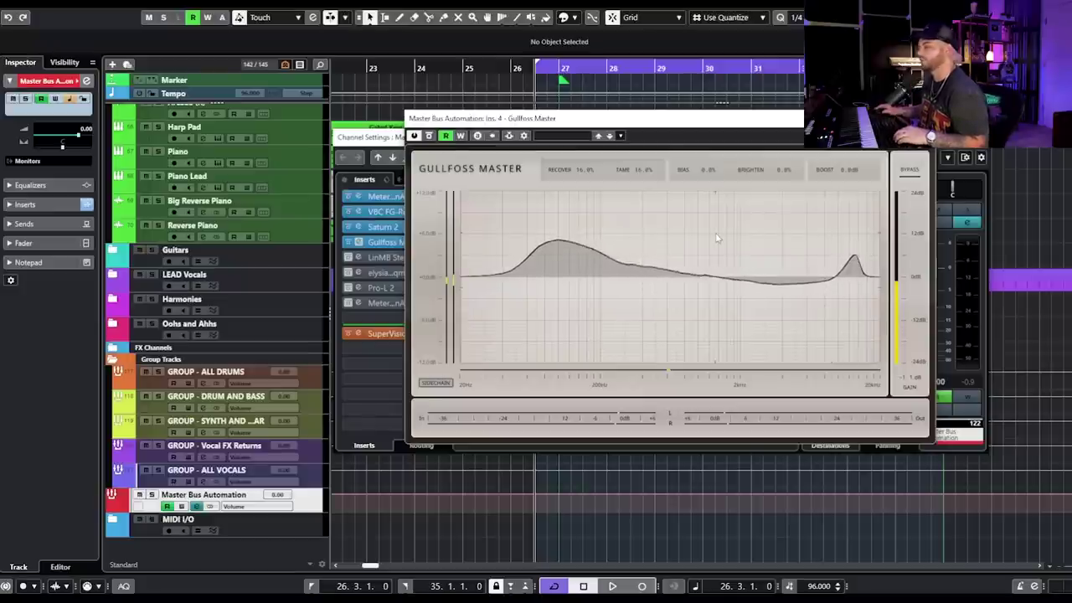
Repeat the Gullfoss Master bypass comparison during playback, leave the plug-in active and close its editor.
{"action": "key", "text": "space"}
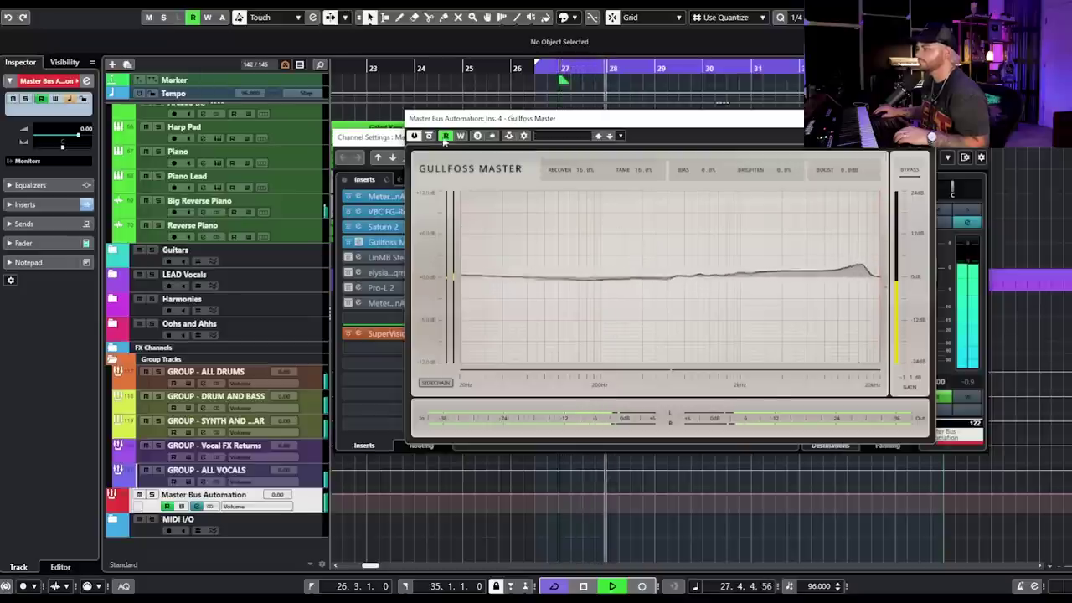
{"action": "left_click", "coordinate": [428, 135]}
{"action": "left_click", "coordinate": [429, 135]}
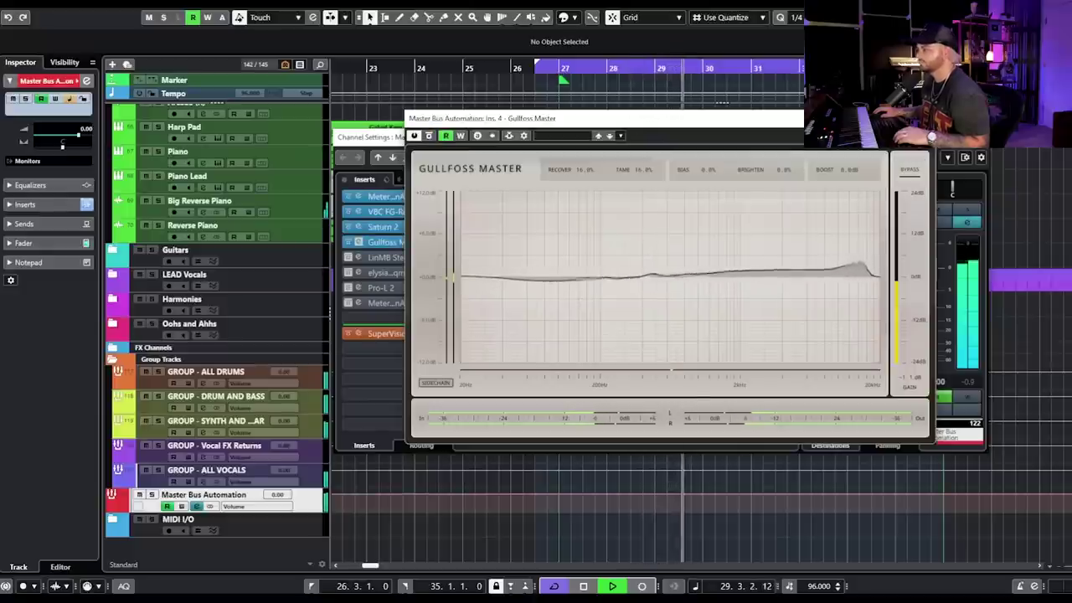
{"action": "key", "text": "space"}
{"action": "left_click", "coordinate": [797, 118]}
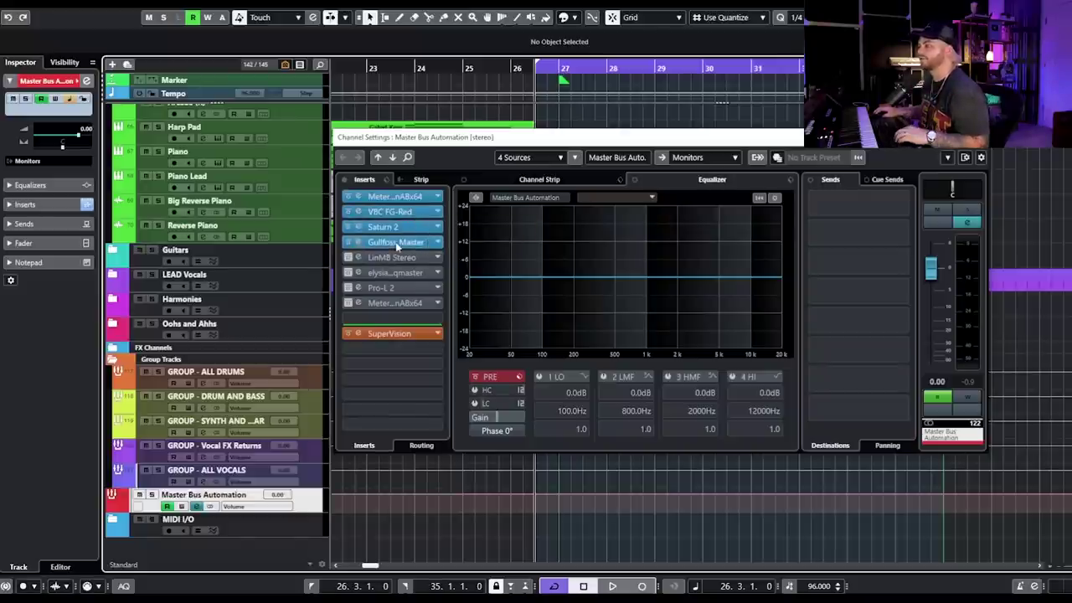
Activate the LinMB Stereo insert, open its editor, and start playback with its output peak readings reset.
{"action": "left_click", "coordinate": [349, 258]}
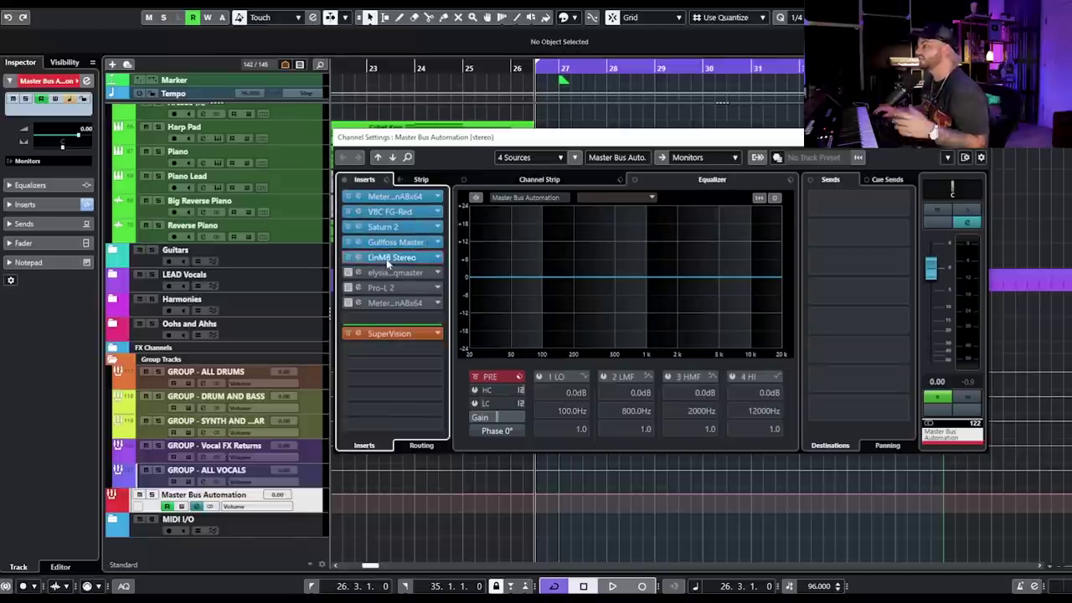
{"action": "left_click", "coordinate": [389, 258]}
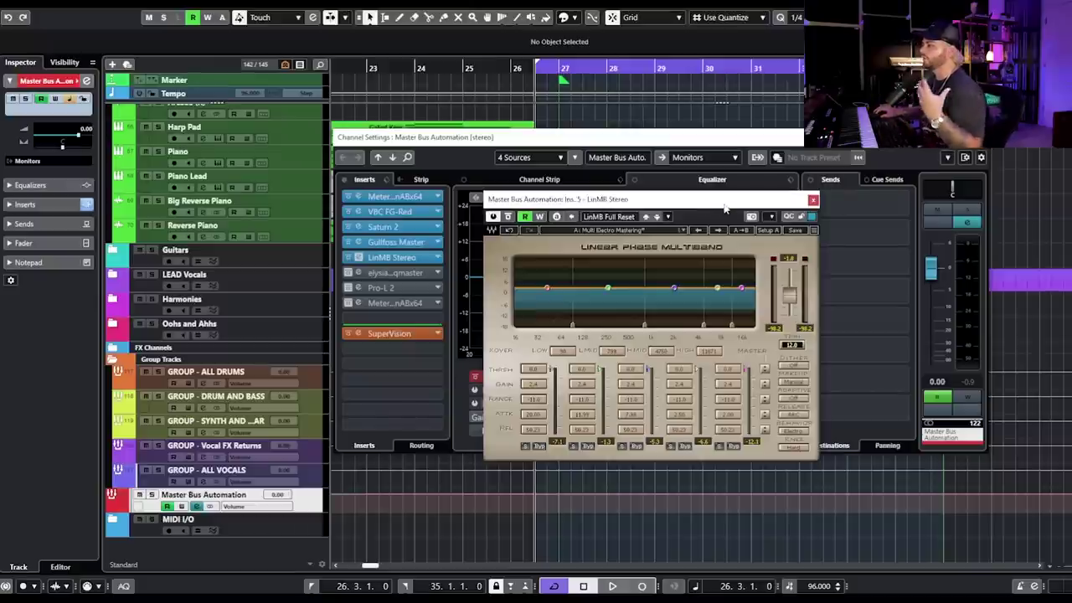
{"action": "key", "text": "space"}
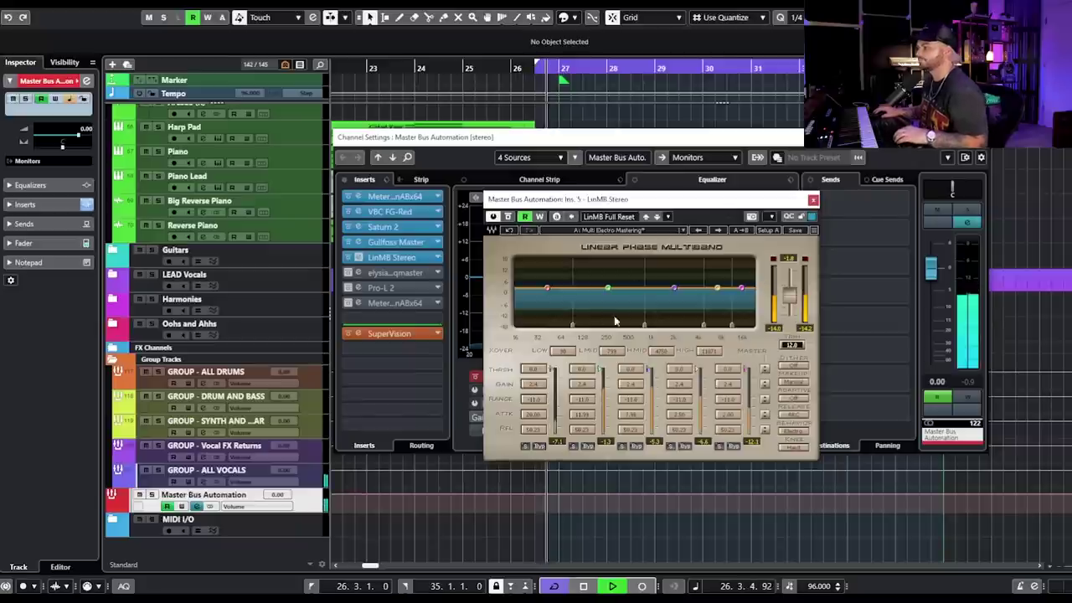
{"action": "left_click", "coordinate": [805, 328]}
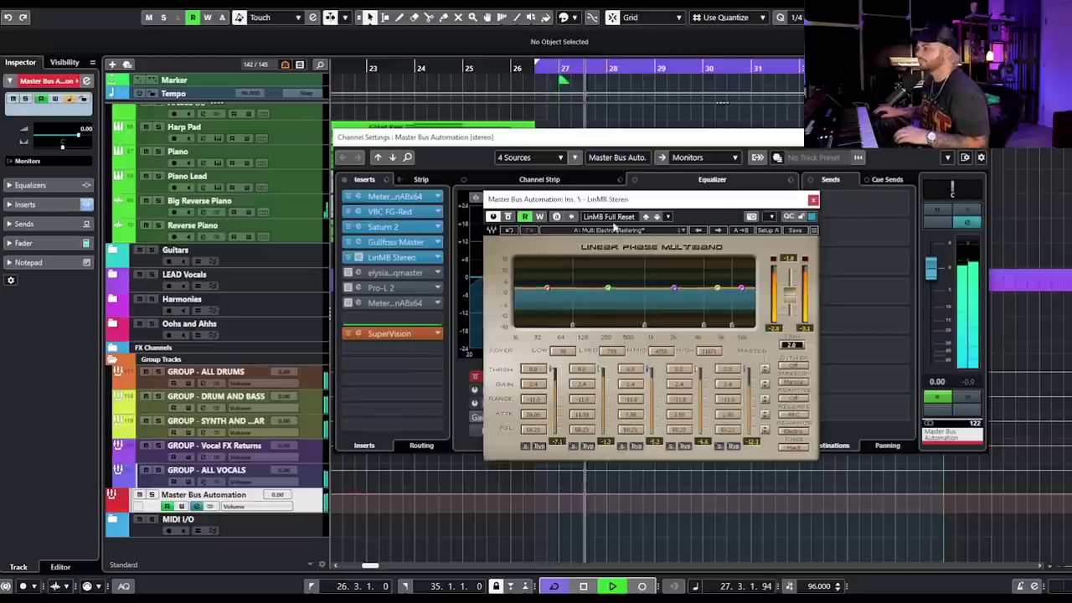
Compare the mix with LinMB Stereo bypassed and active twice during playback, ending with it active and playback stopped.
{"action": "left_click", "coordinate": [507, 217]}
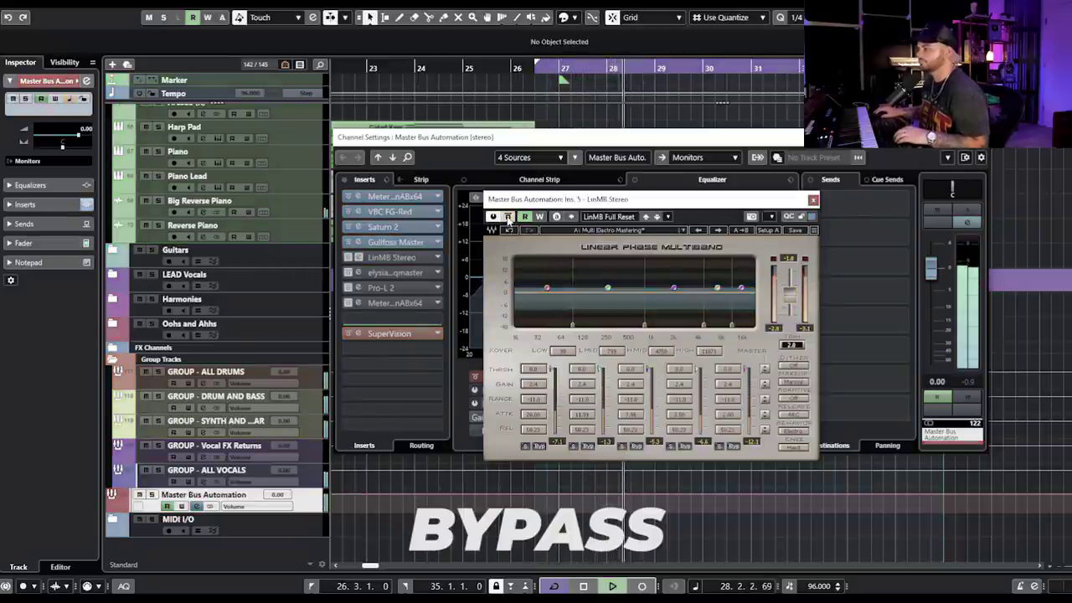
{"action": "left_click", "coordinate": [508, 217]}
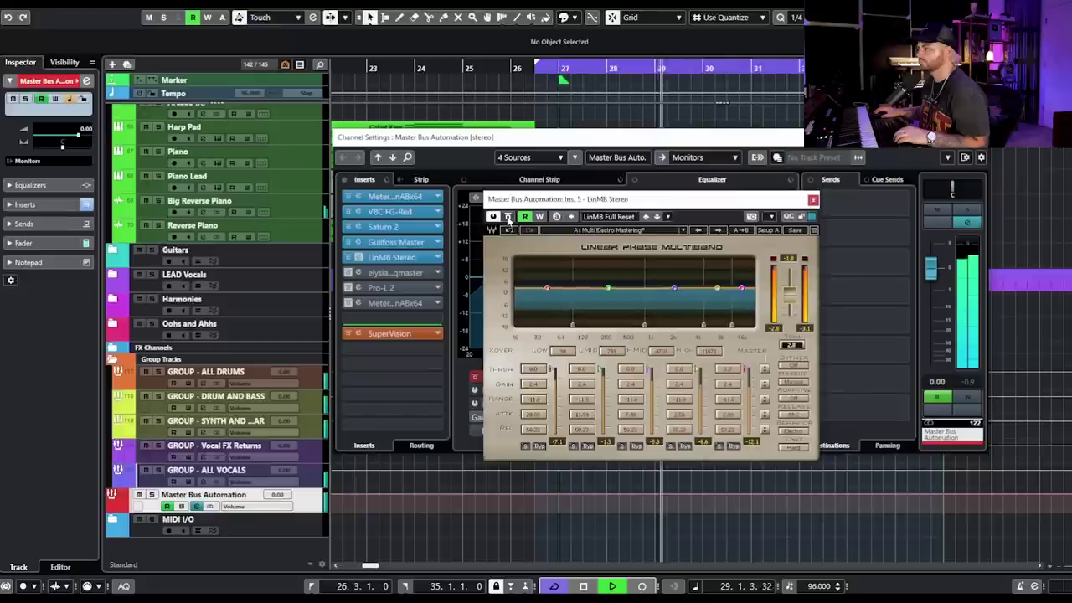
{"action": "left_click", "coordinate": [507, 217]}
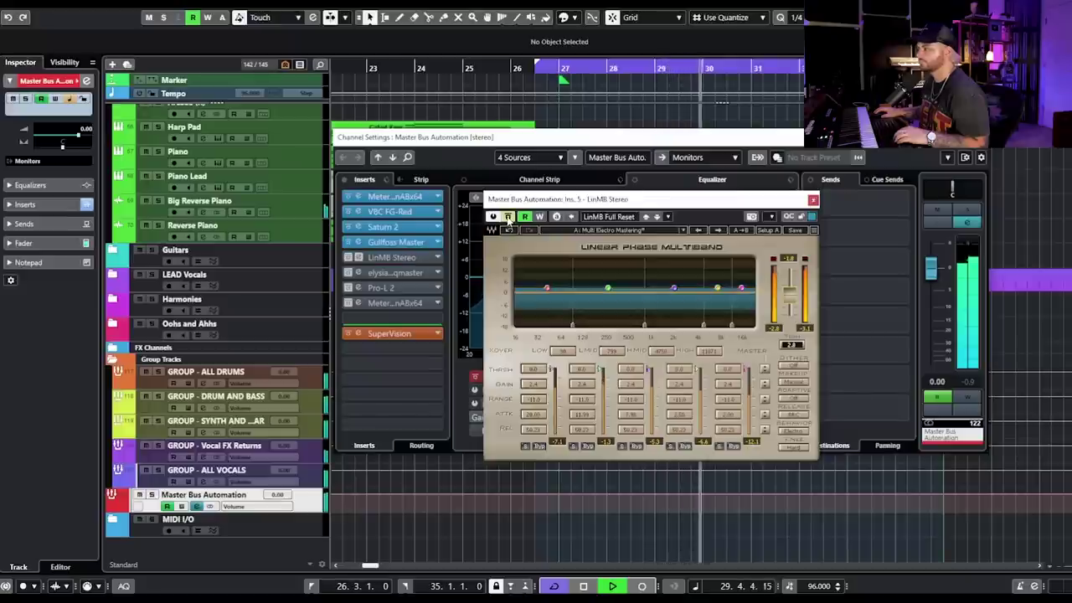
{"action": "left_click", "coordinate": [508, 217]}
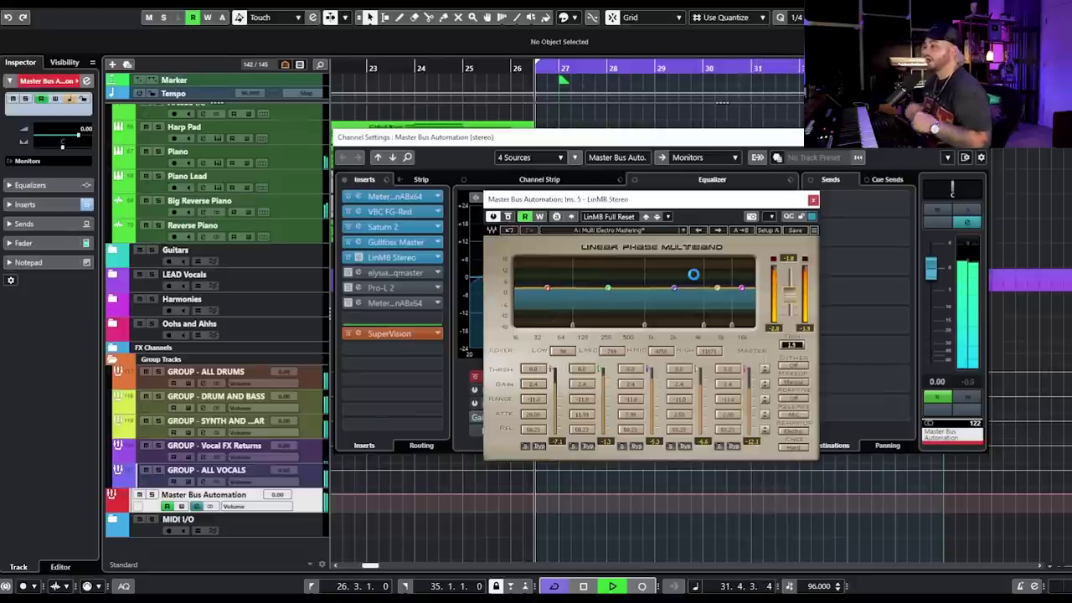
{"action": "key", "text": "space"}
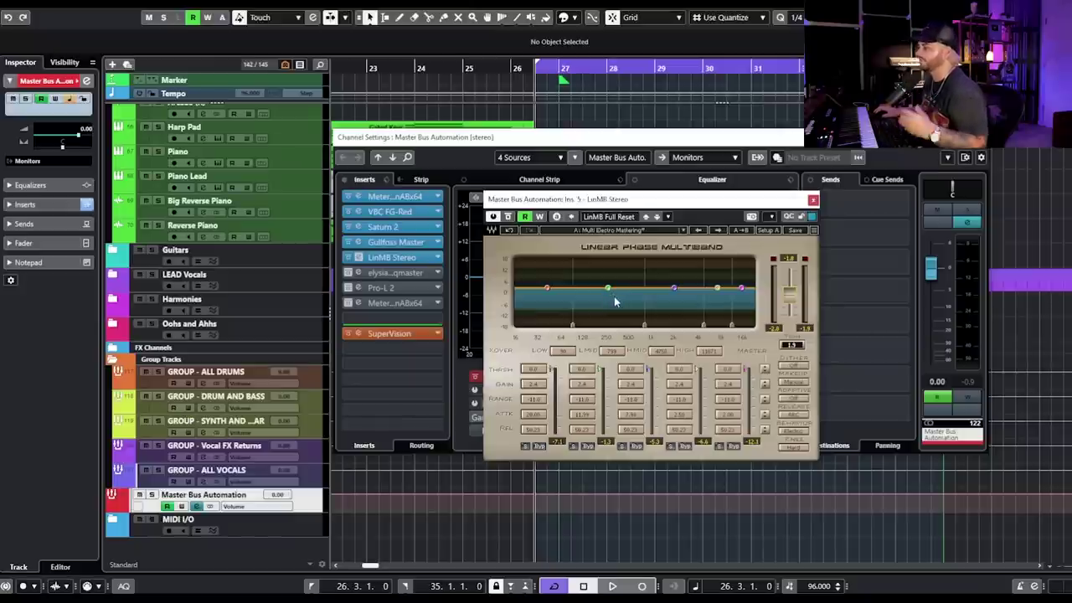
Play the section once more to compare the mix with LinMB Stereo active and bypassed, and close its editor.
{"action": "key", "text": "space"}
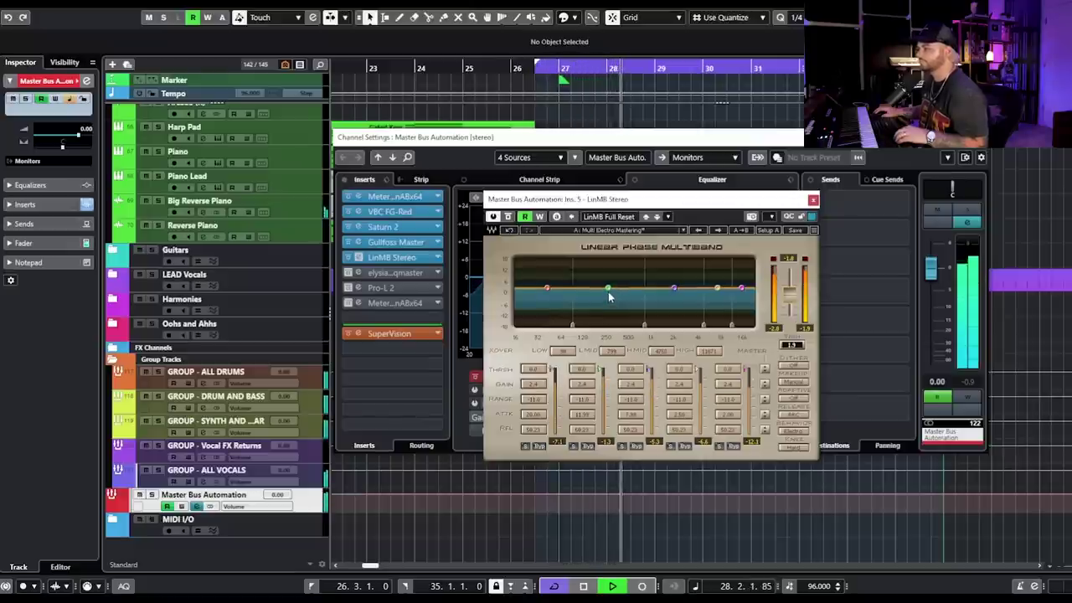
{"action": "left_click", "coordinate": [508, 217]}
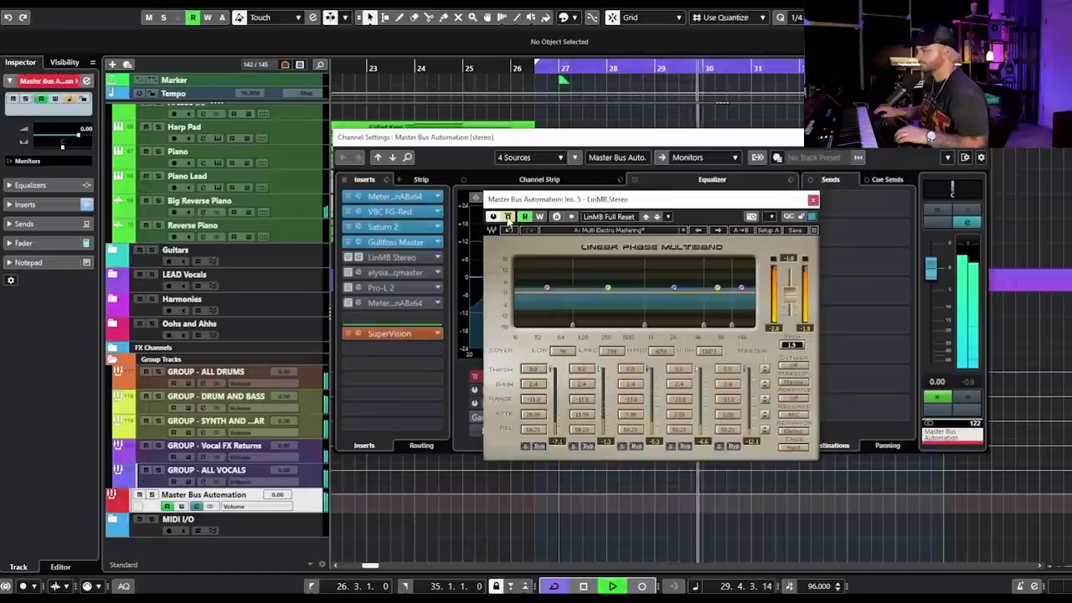
{"action": "left_click", "coordinate": [812, 200]}
{"action": "key", "text": "space"}
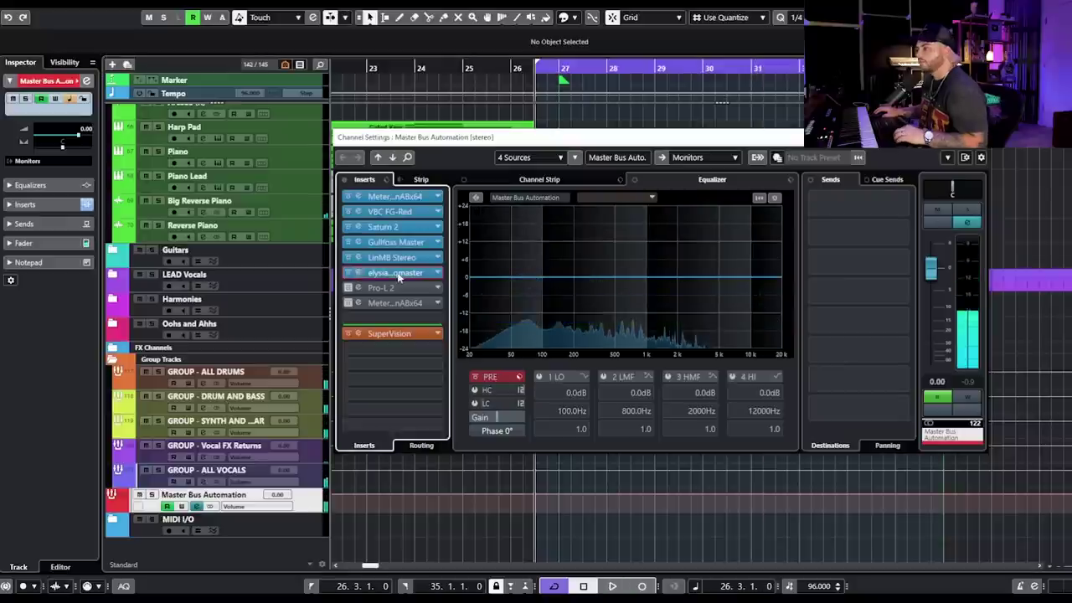
Open the elysia museq master editor, move its window slightly lower, and play the section to compare the mix with it bypassed and active.
{"action": "left_click", "coordinate": [394, 273]}
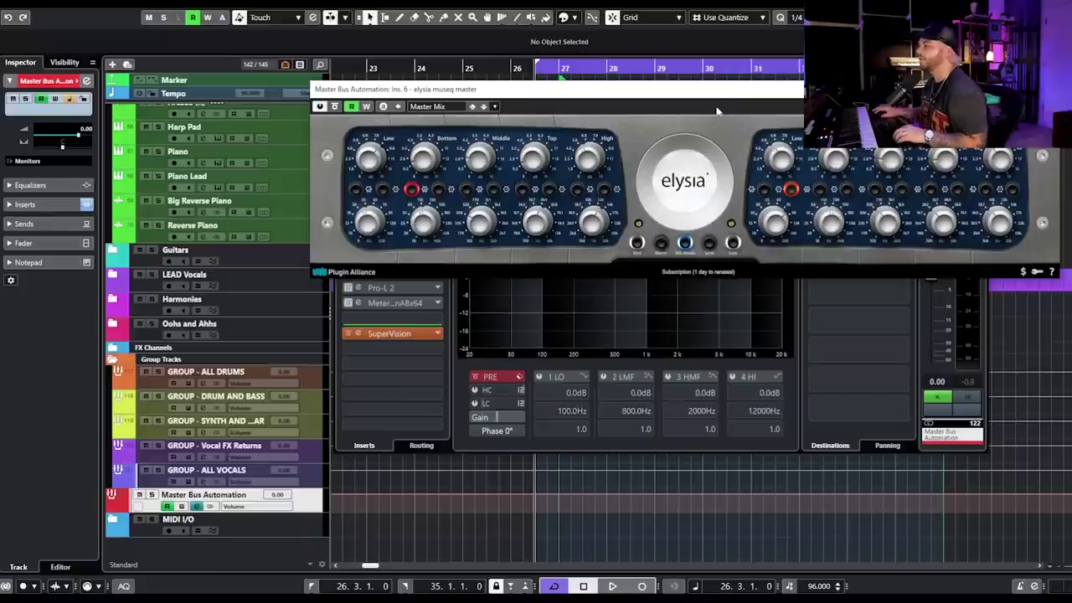
{"action": "left_click_drag", "start_coordinate": [703, 98], "coordinate": [696, 126]}
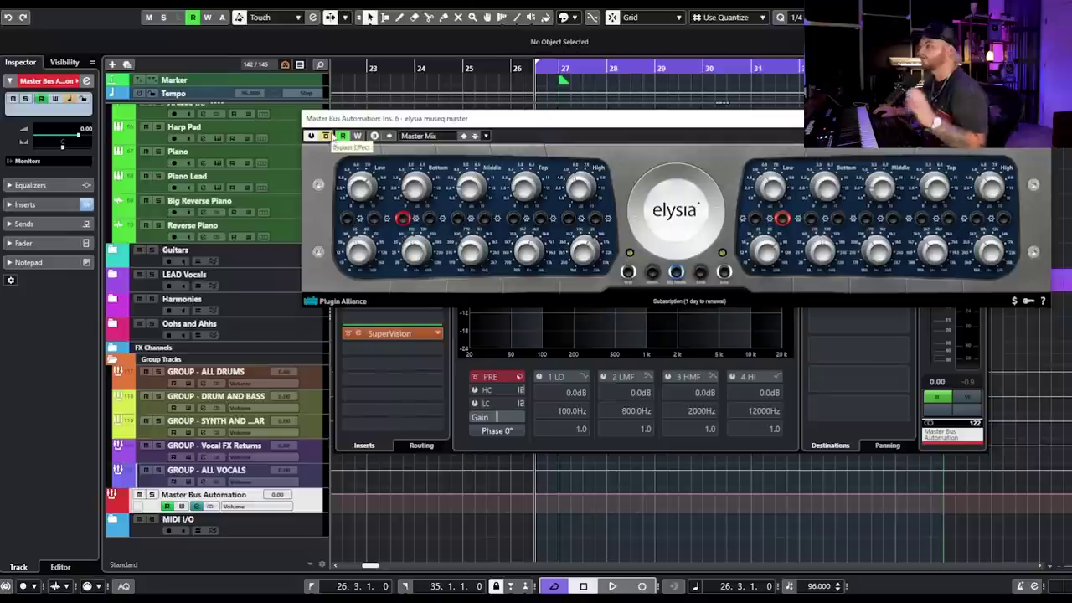
{"action": "key", "text": "space"}
{"action": "left_click", "coordinate": [326, 136]}
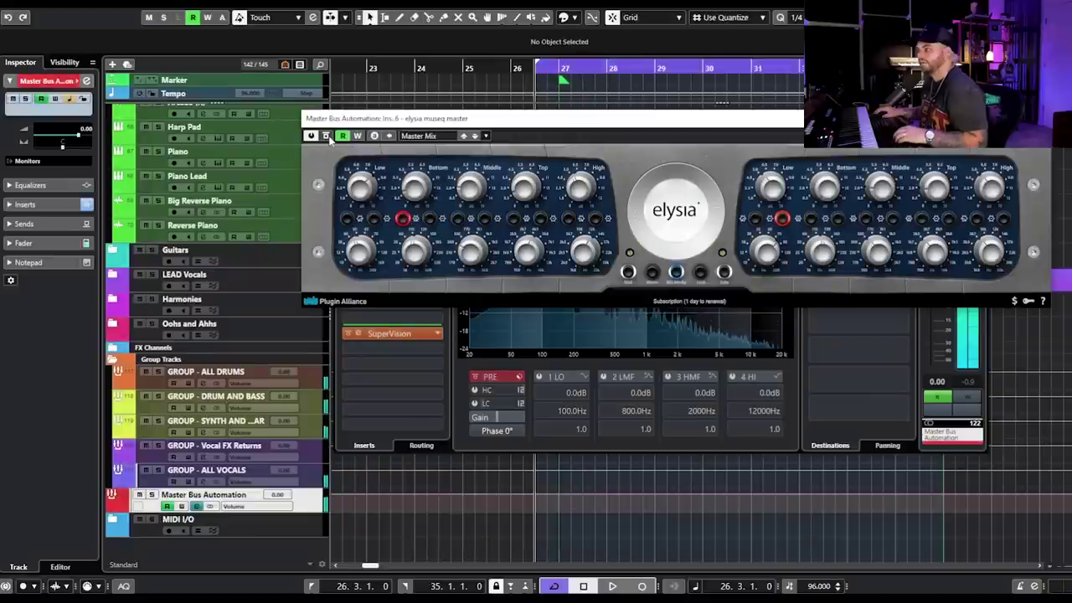
{"action": "key", "text": "space"}
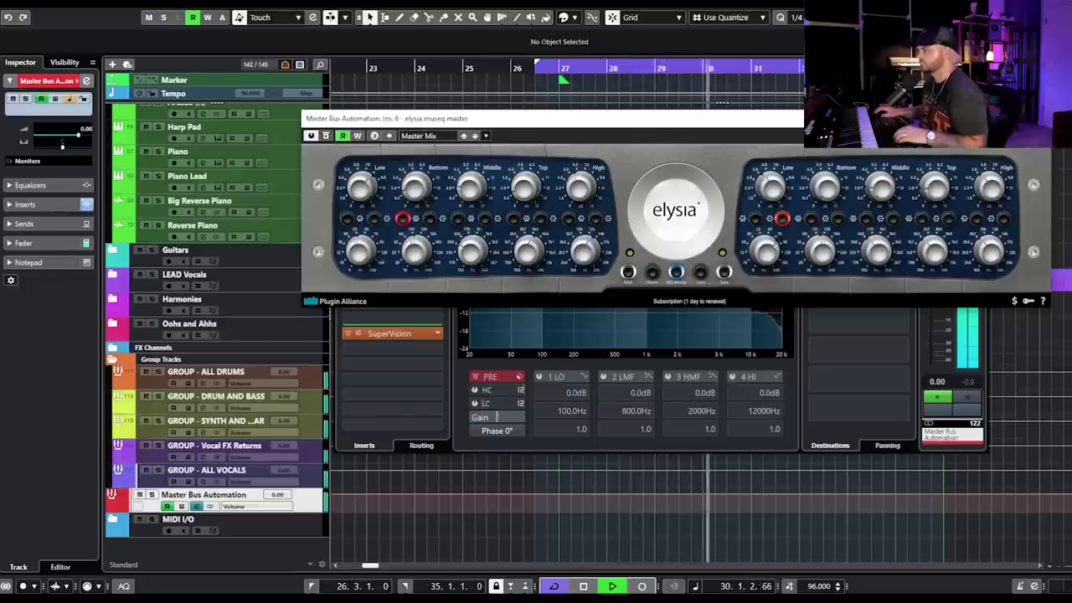
{"action": "key", "text": "space"}
Close the elysia museq master editor, reopen it to recheck the EQ settings, and close it again.
{"action": "left_click", "coordinate": [774, 322]}
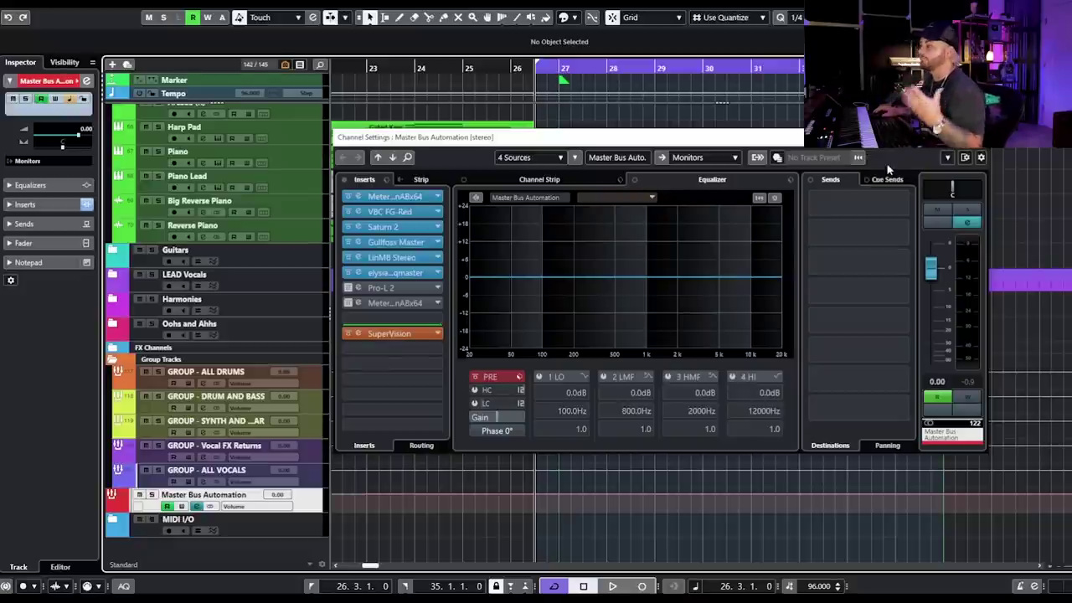
{"action": "left_click", "coordinate": [402, 272]}
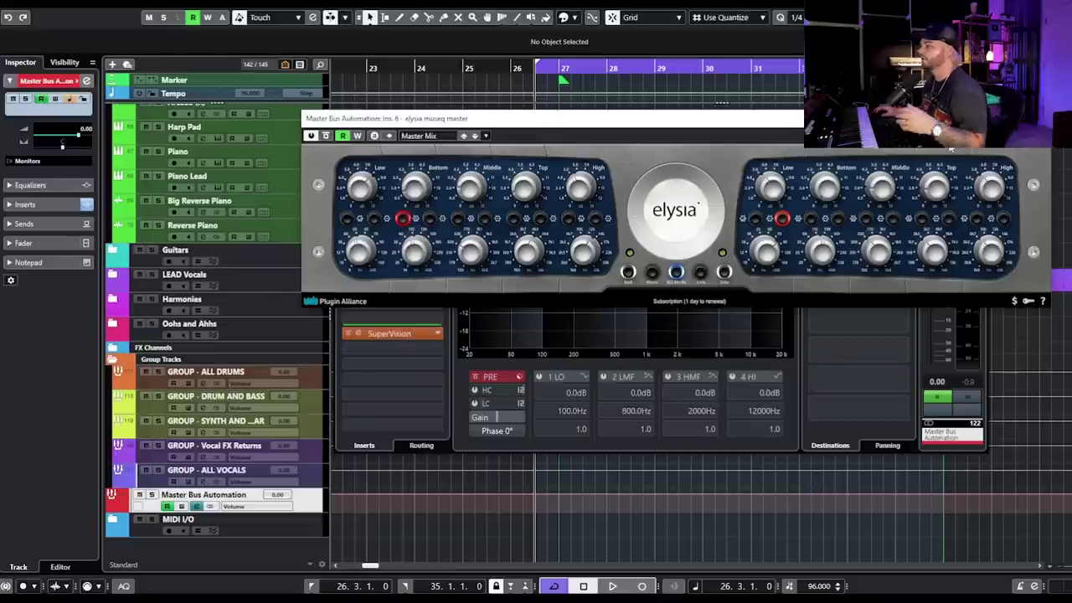
{"action": "left_click", "coordinate": [795, 118]}
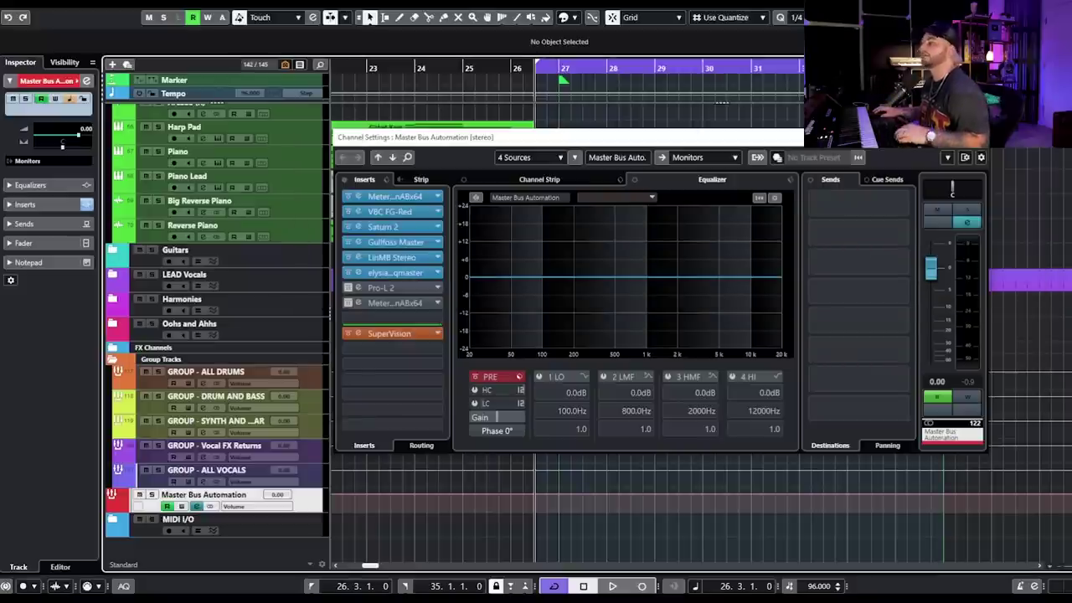
Activate Pro-L 2 and the Perception AB plug-in in slot 8, and place the Perception AB editor over the channel settings.
{"action": "left_click", "coordinate": [349, 287]}
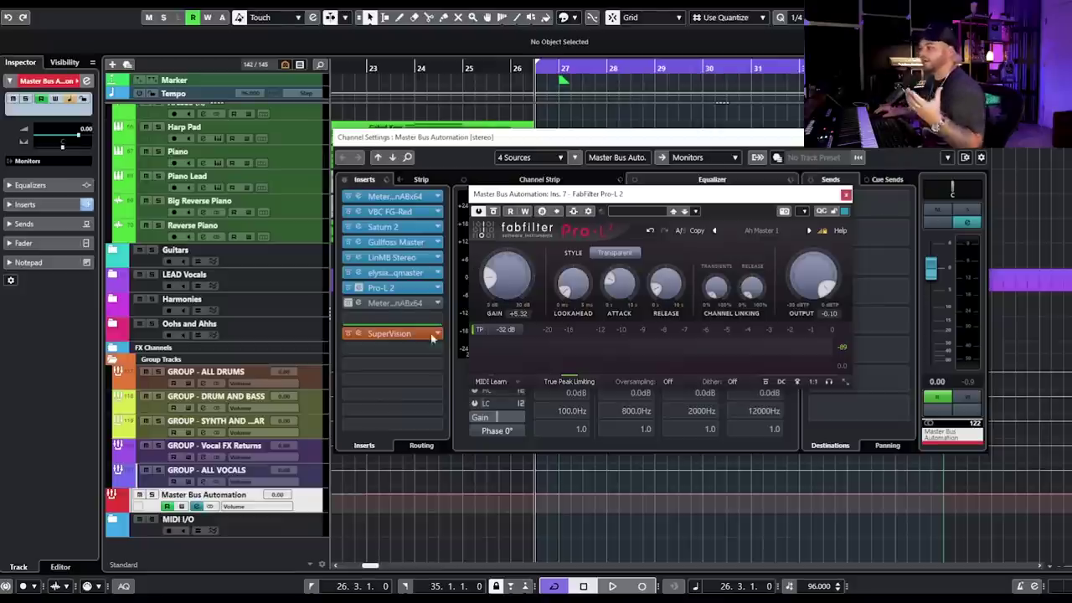
{"action": "left_click", "coordinate": [388, 310]}
{"action": "left_click", "coordinate": [388, 308]}
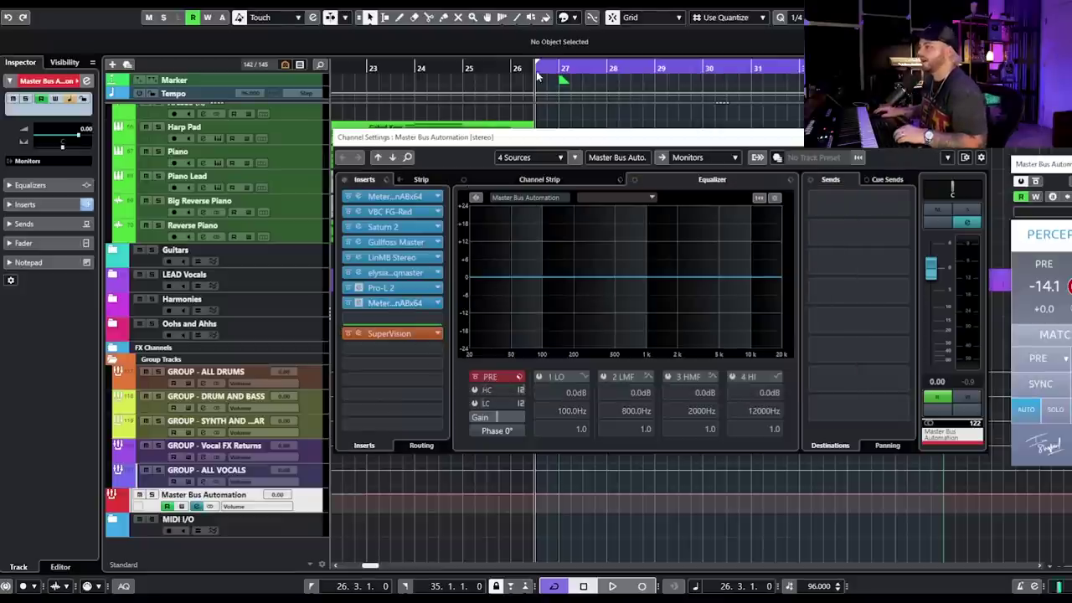
{"action": "left_click_drag", "start_coordinate": [1038, 163], "coordinate": [714, 154]}
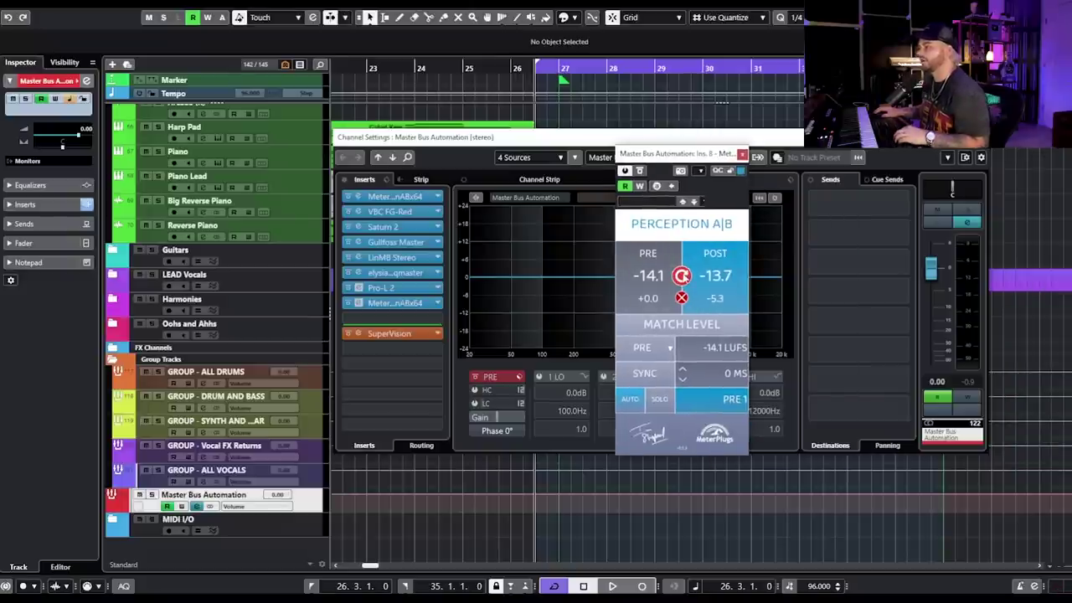
Measure the pre and post loudness in Perception AB during playback, match the level to PRE, and stop playback.
{"action": "left_click", "coordinate": [682, 276]}
{"action": "key", "text": "space"}
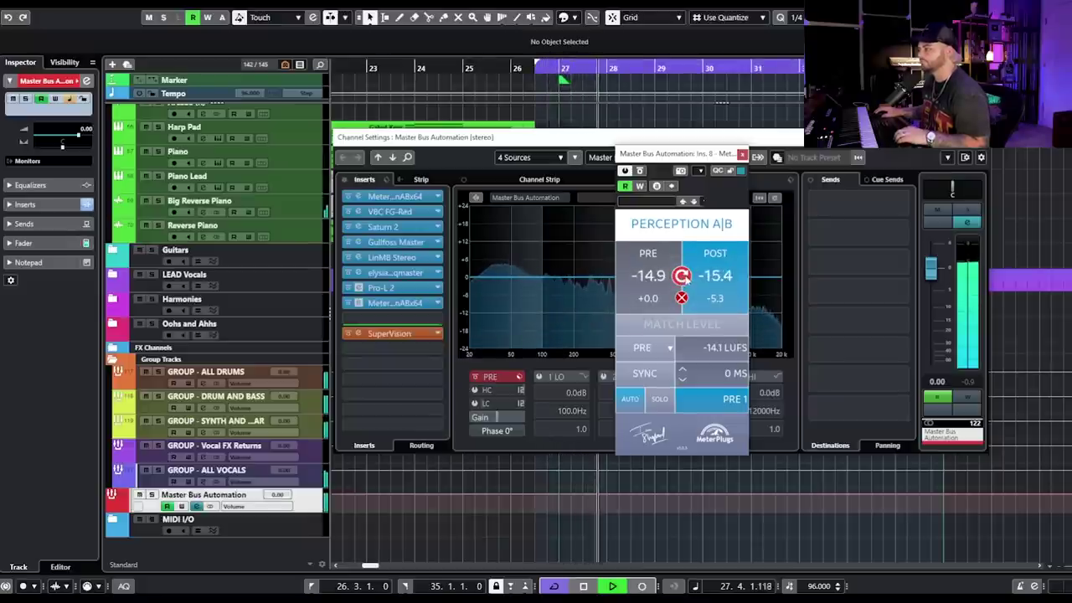
{"action": "left_click", "coordinate": [697, 333]}
{"action": "key", "text": "space"}
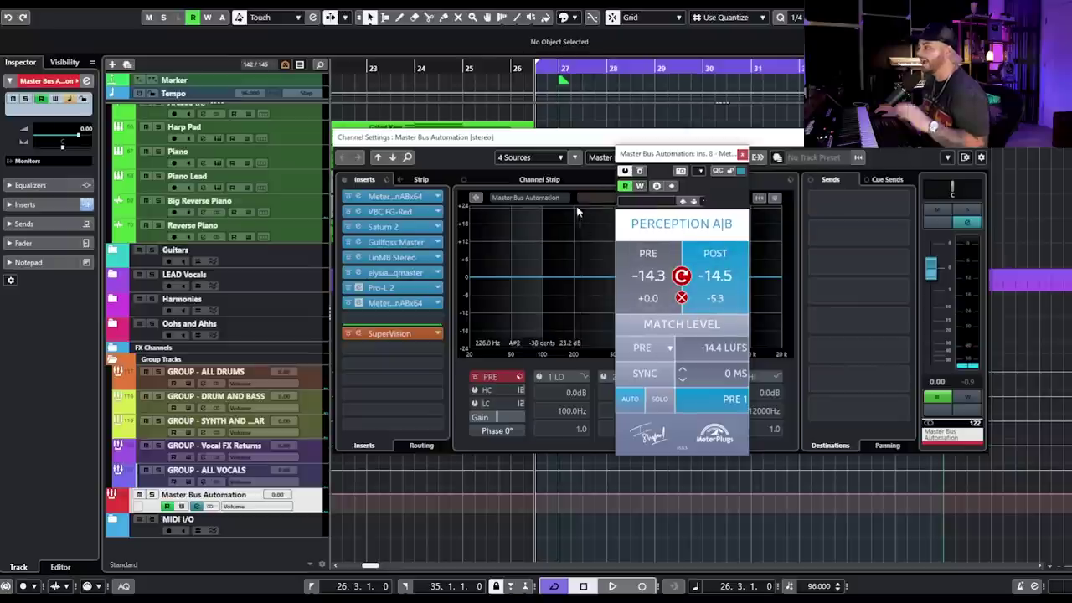
Compare the mix with the whole insert chain, including Pro-L 2, bypassed and active twice during playback, ending with it active and playback stopped.
{"action": "left_click", "coordinate": [343, 181]}
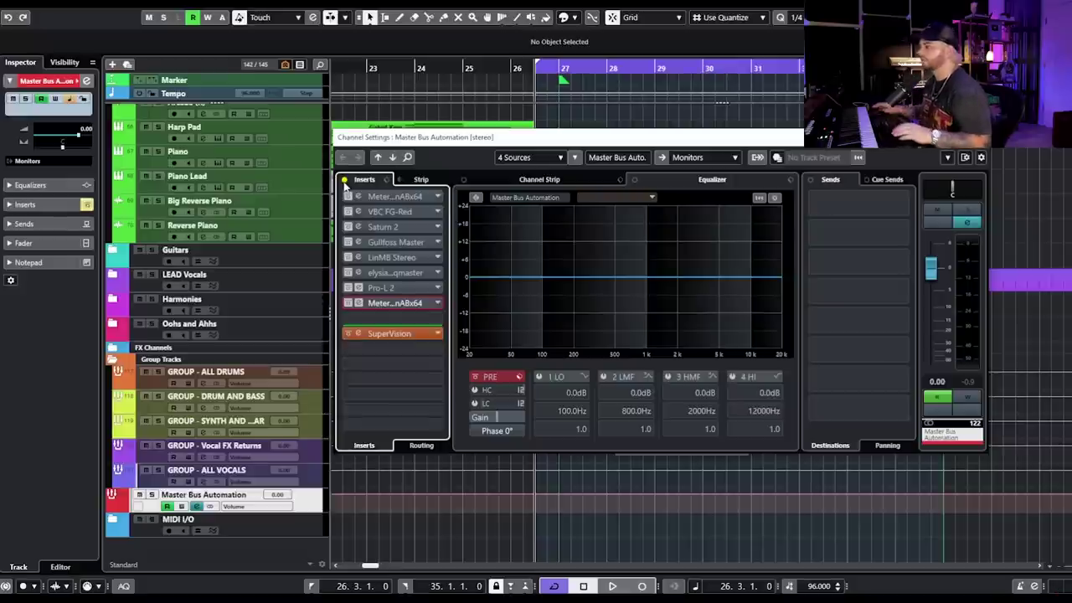
{"action": "key", "text": "space"}
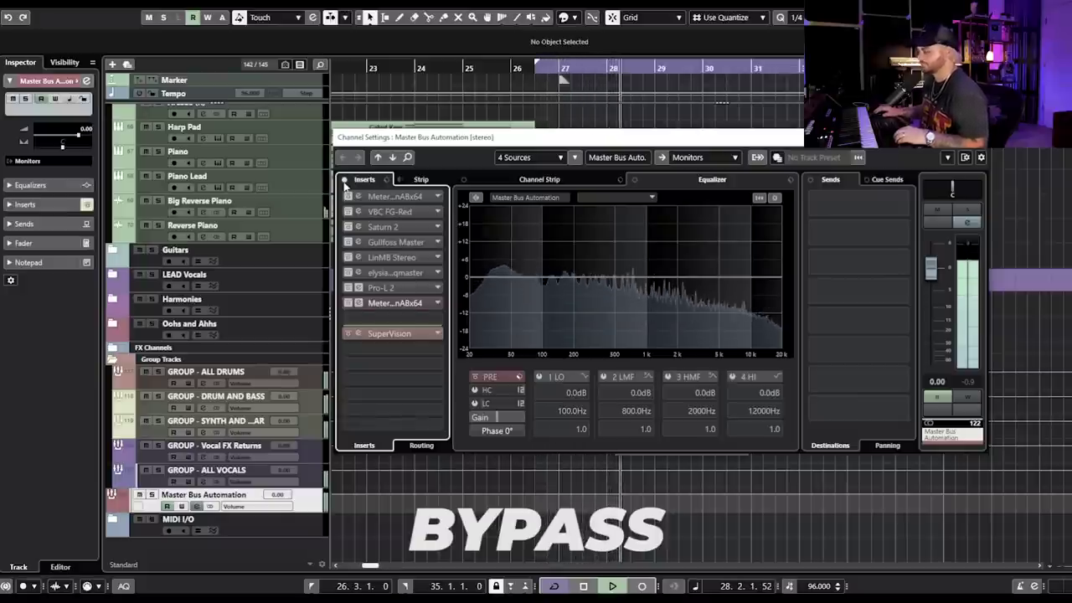
{"action": "left_click", "coordinate": [345, 182]}
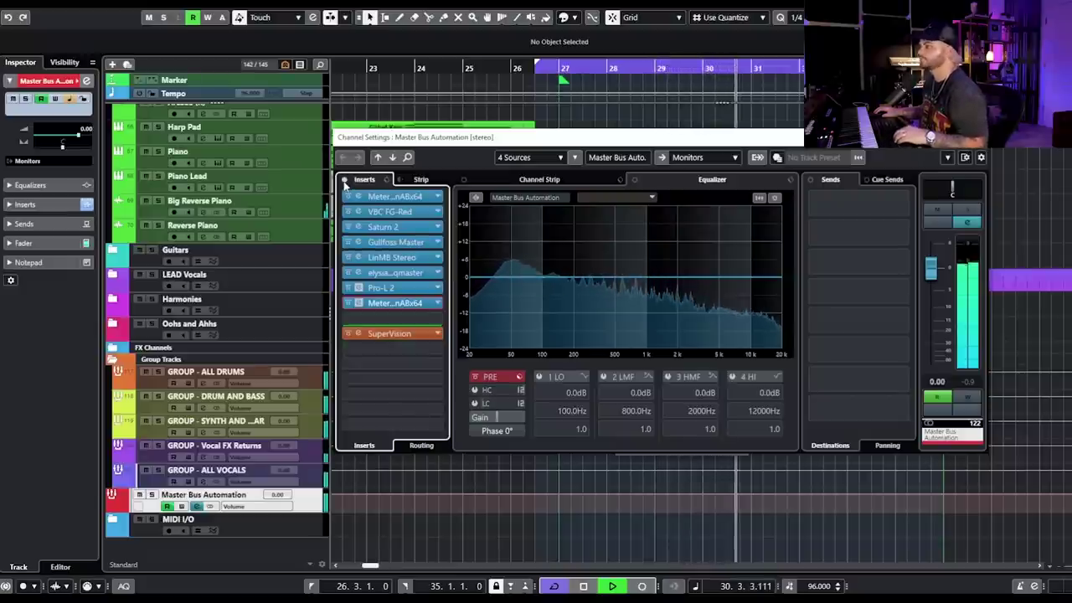
{"action": "left_click", "coordinate": [344, 182]}
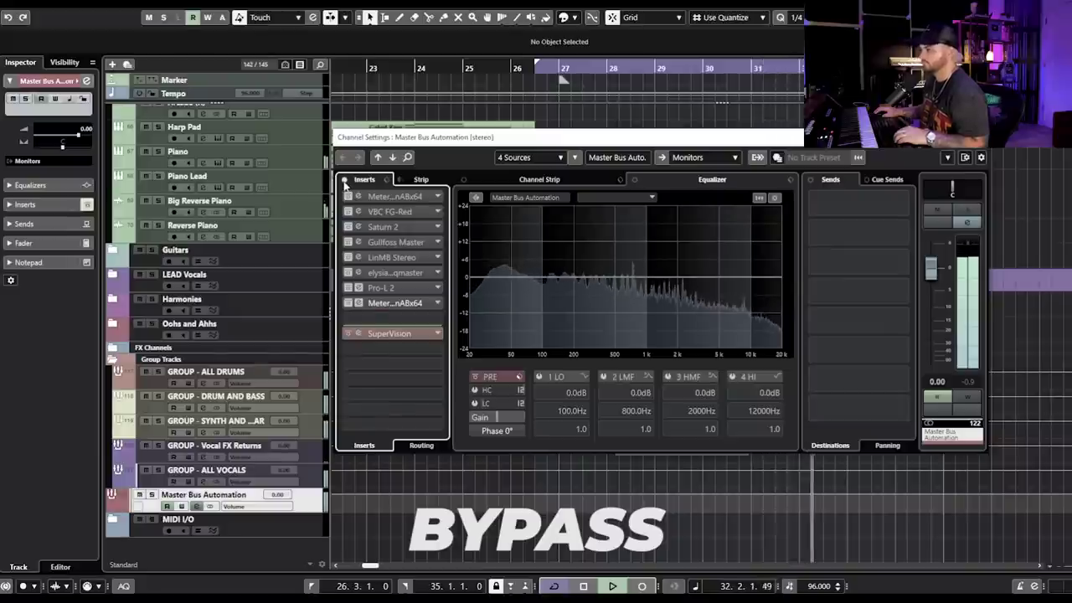
{"action": "left_click", "coordinate": [344, 181]}
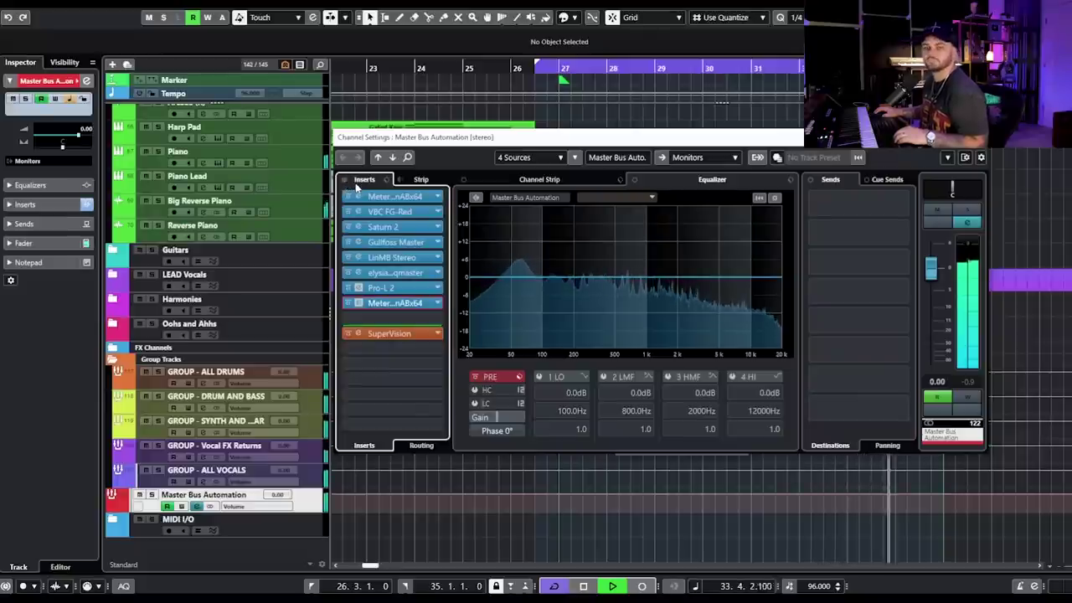
{"action": "key", "text": "space"}
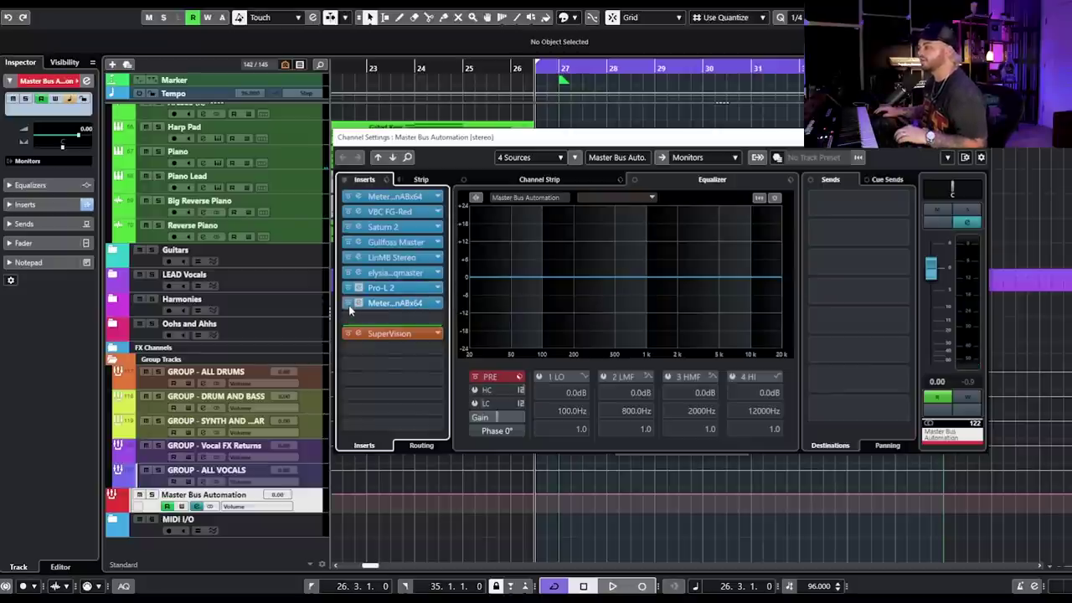
Bypass Pro-L 2 on the master bus while leaving both Perception AB plug-ins active.
{"action": "left_click_drag", "start_coordinate": [393, 303], "coordinate": [400, 216]}
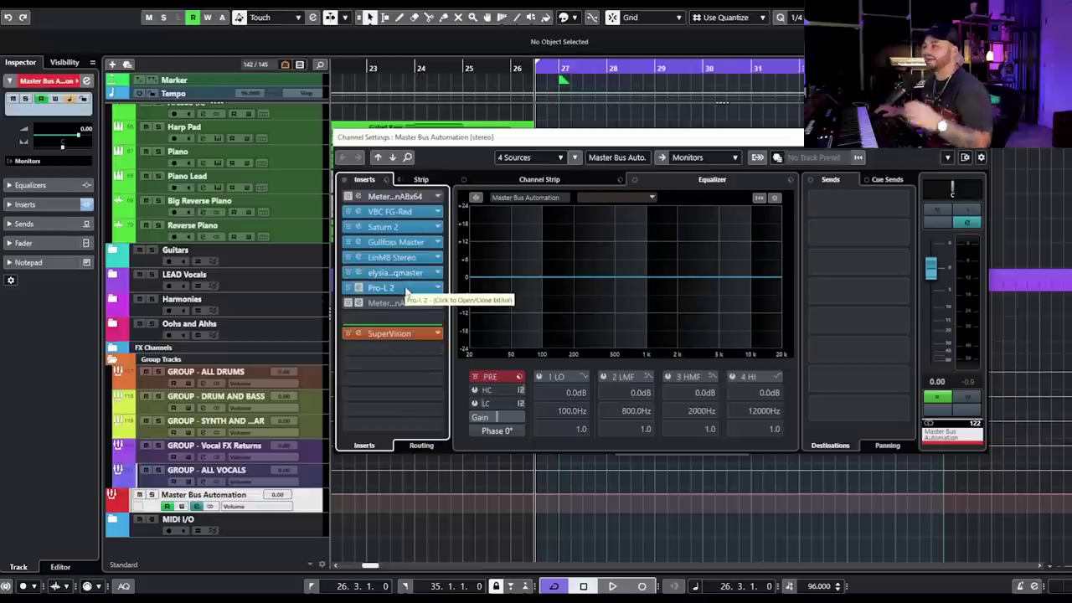
{"action": "left_click", "coordinate": [348, 287]}
{"action": "left_click", "coordinate": [349, 302]}
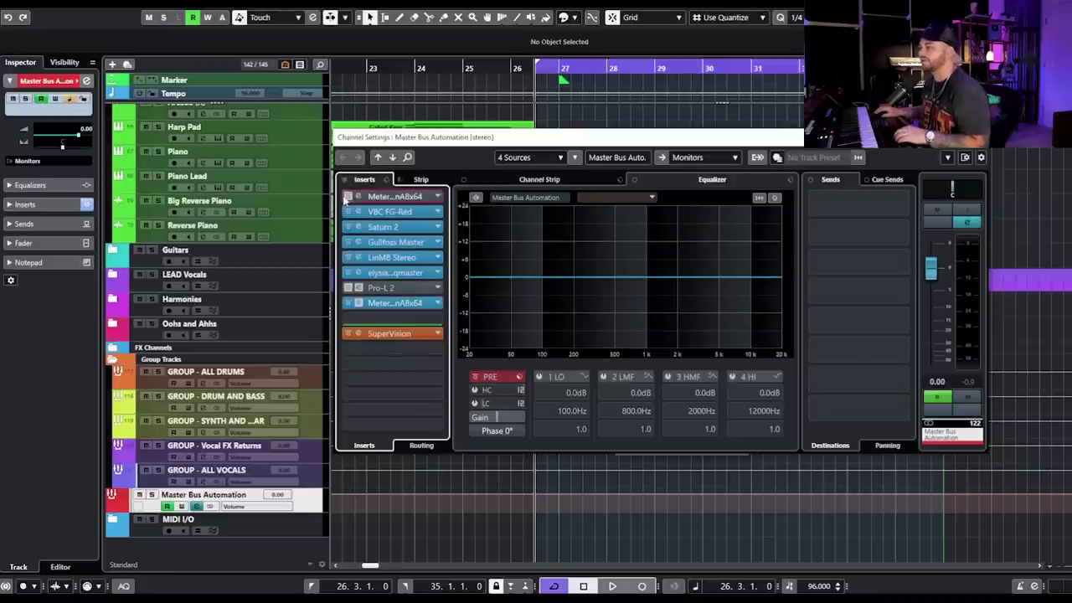
Reopen the Perception AB editor in slot 8, measure the loudness during playback without Pro-L 2, and match the level to PRE.
{"action": "left_click", "coordinate": [410, 303]}
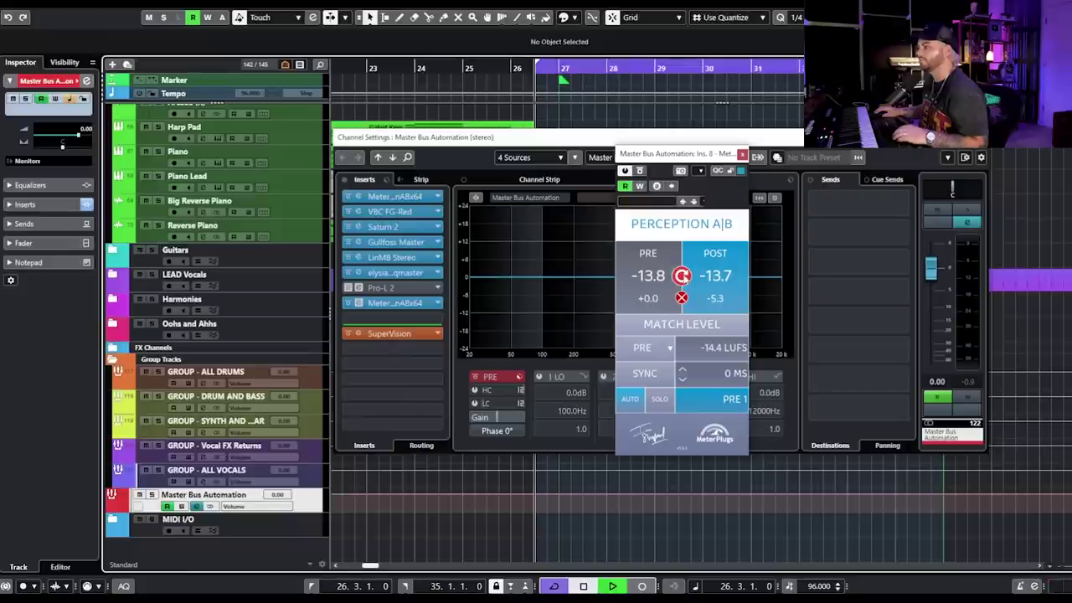
{"action": "key", "text": "space"}
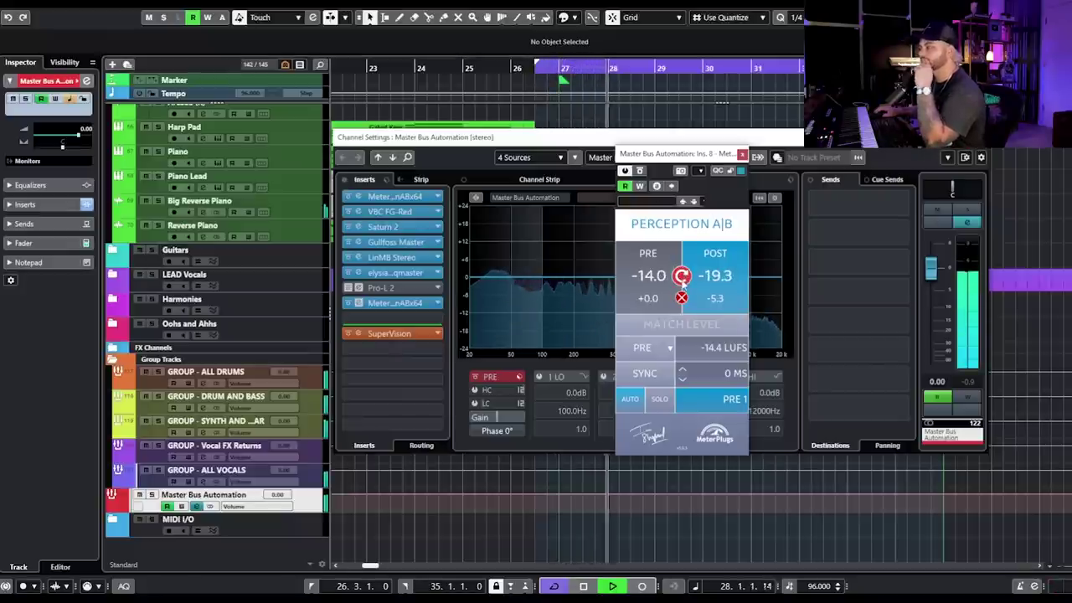
{"action": "left_click", "coordinate": [708, 317]}
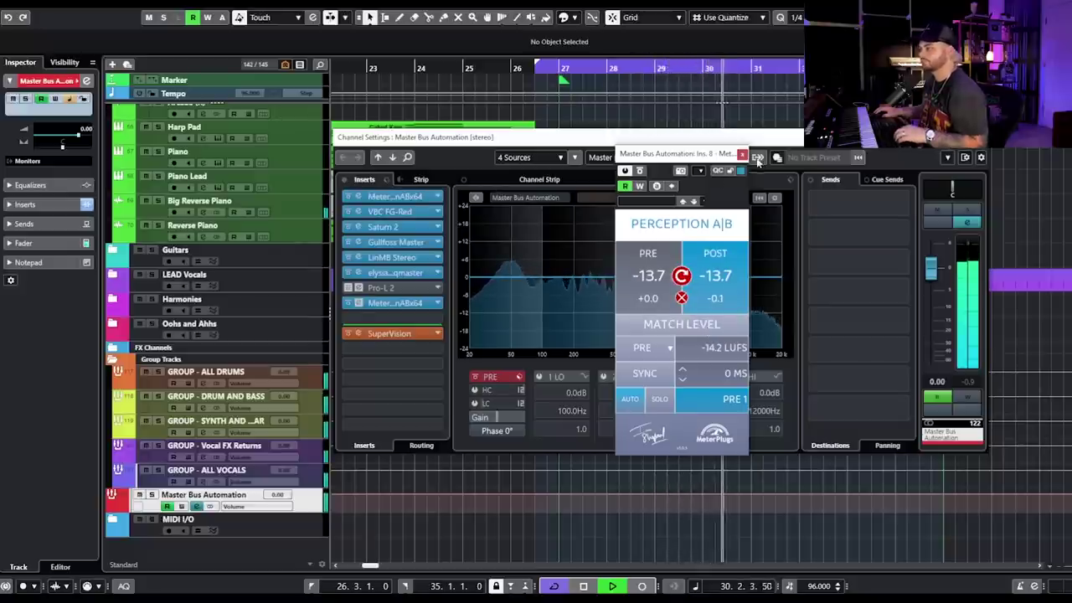
Compare the level-matched mix without Pro-L 2 with all inserts bypassed and active, stop playback, and move the Channel Settings window slightly.
{"action": "left_click", "coordinate": [343, 182]}
{"action": "key", "text": "space"}
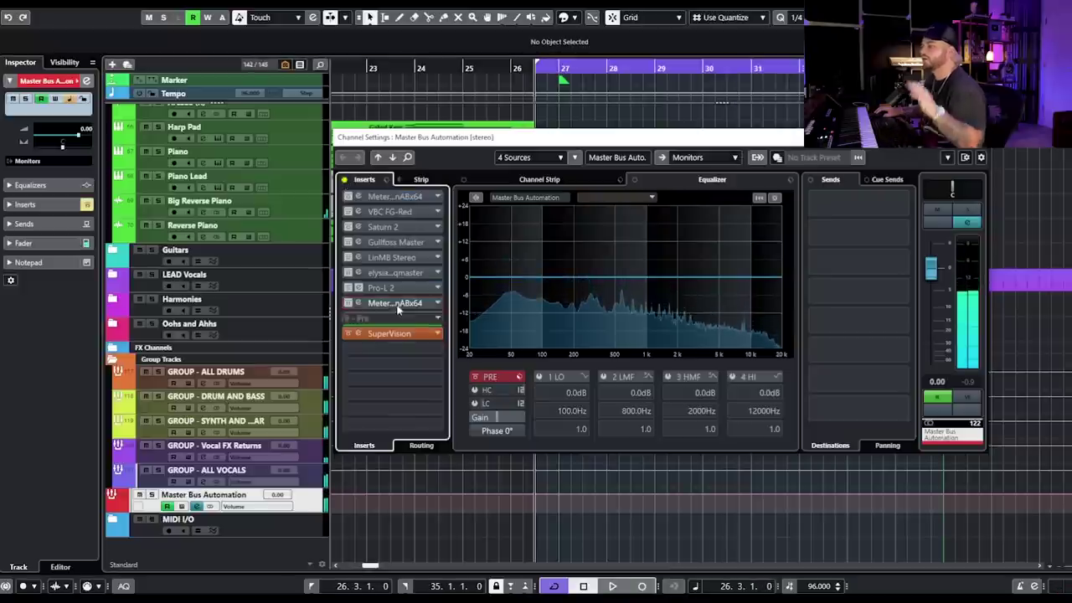
{"action": "key", "text": "space"}
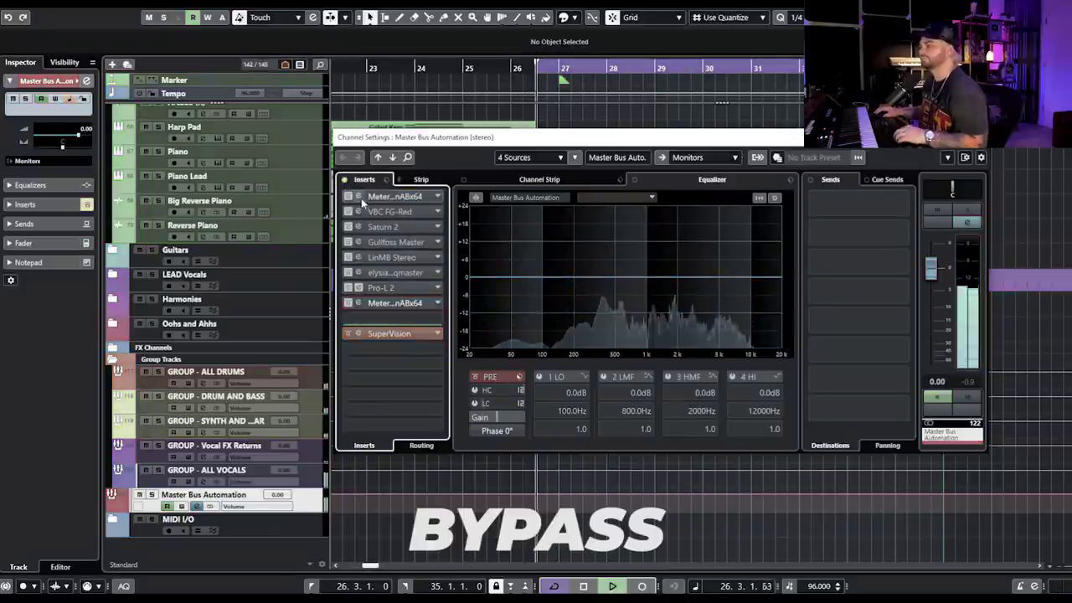
{"action": "left_click", "coordinate": [344, 182]}
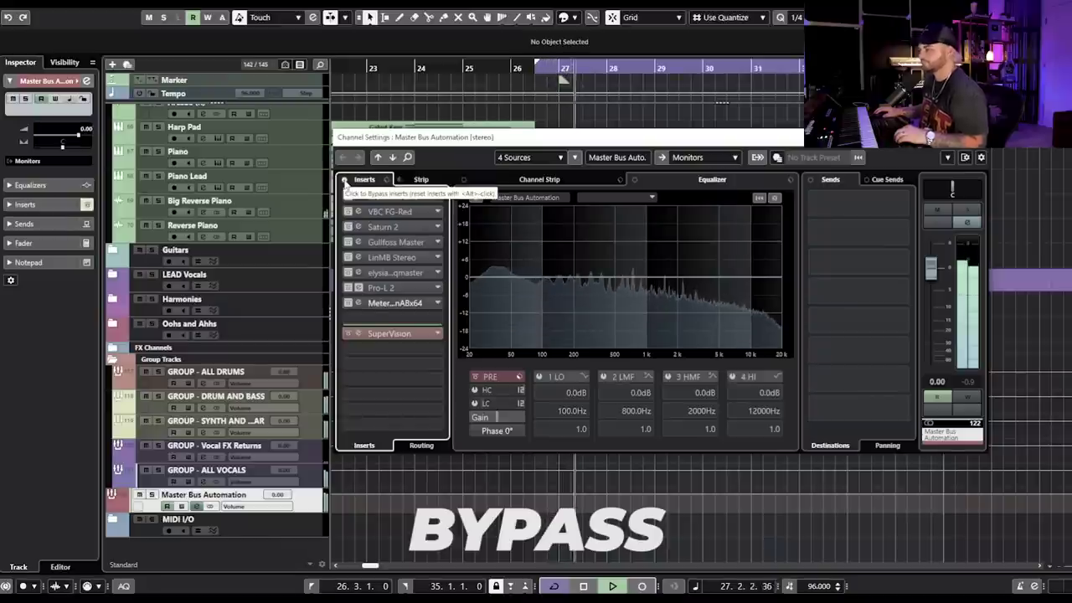
{"action": "left_click", "coordinate": [343, 182]}
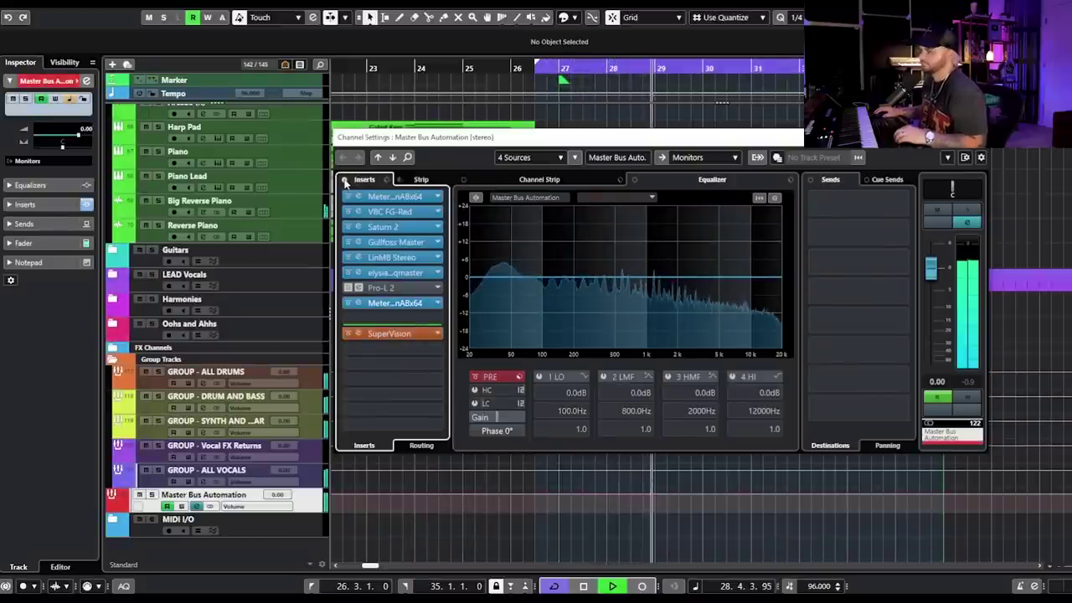
{"action": "left_click", "coordinate": [343, 181]}
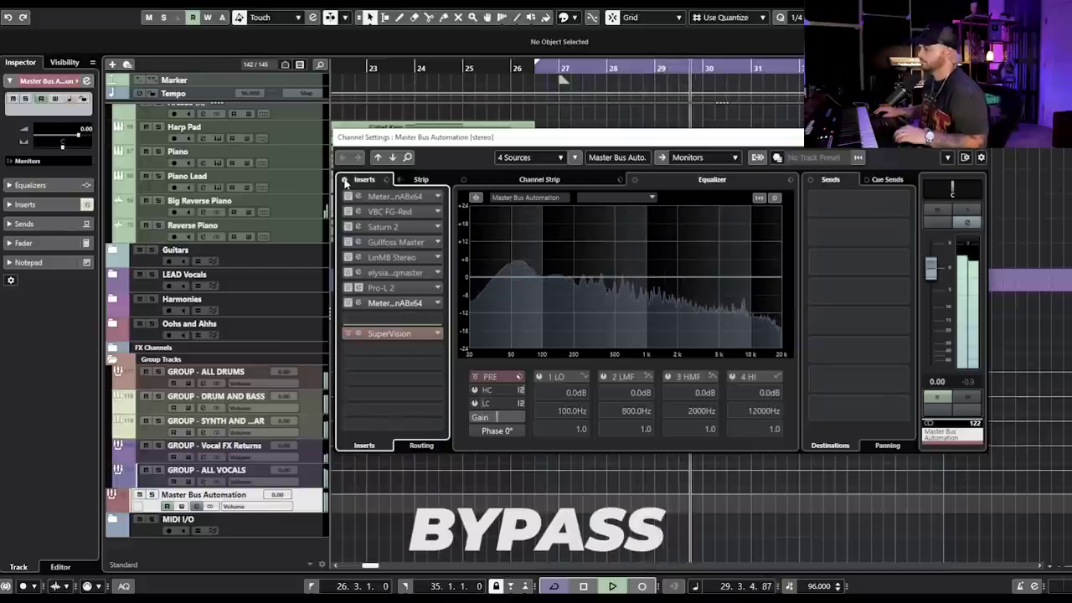
{"action": "left_click", "coordinate": [343, 182]}
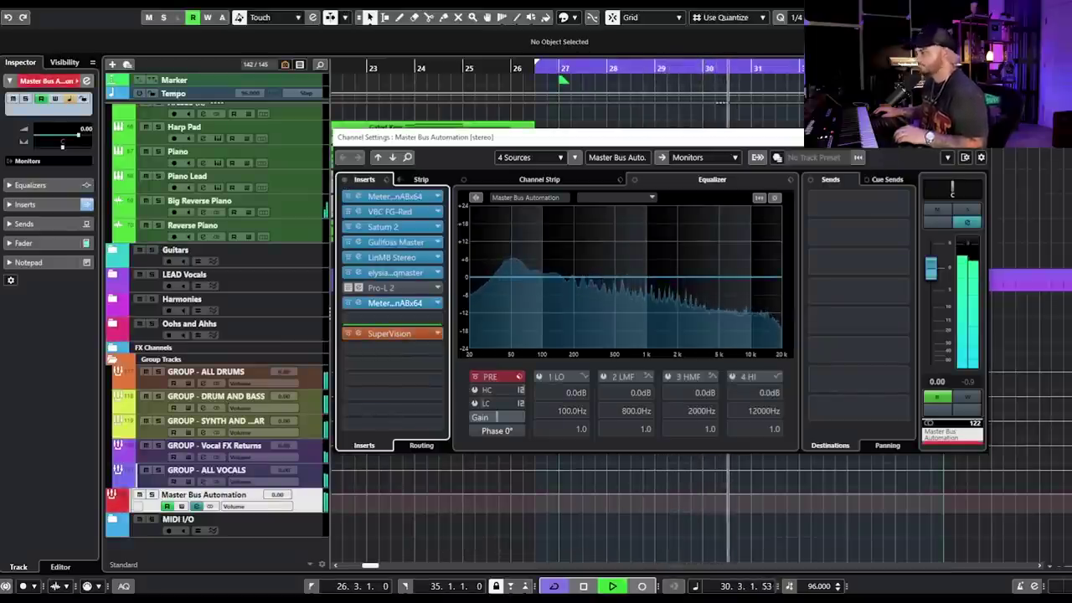
{"action": "key", "text": "space"}
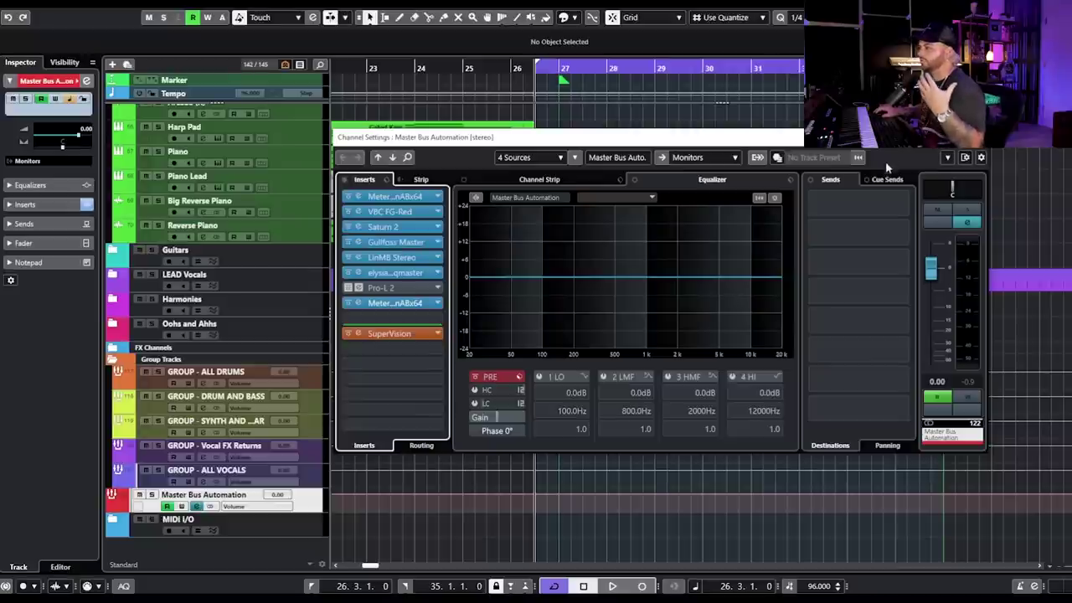
{"action": "left_click_drag", "start_coordinate": [903, 150], "coordinate": [942, 162]}
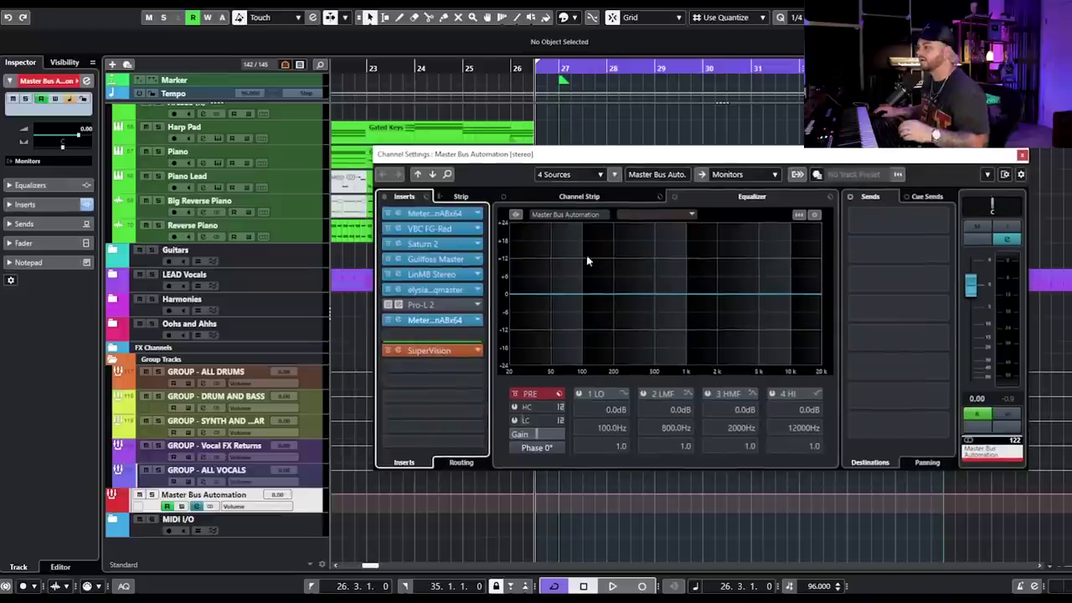